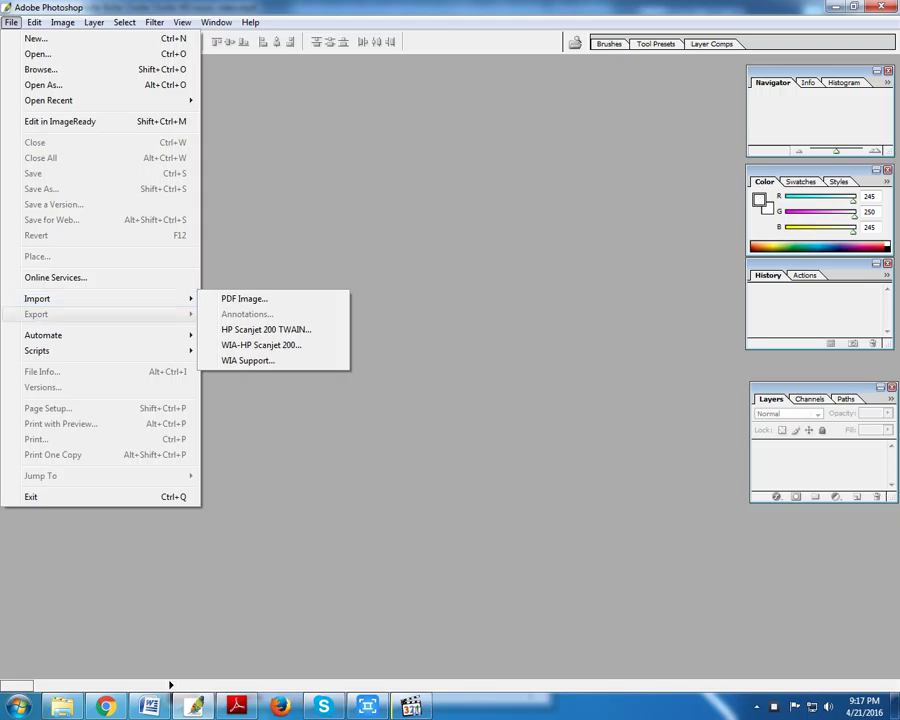
# - Launch HP Scanning from Photoshop's import menu to preview the Payoneer letter page
pyautogui.click(266, 329)
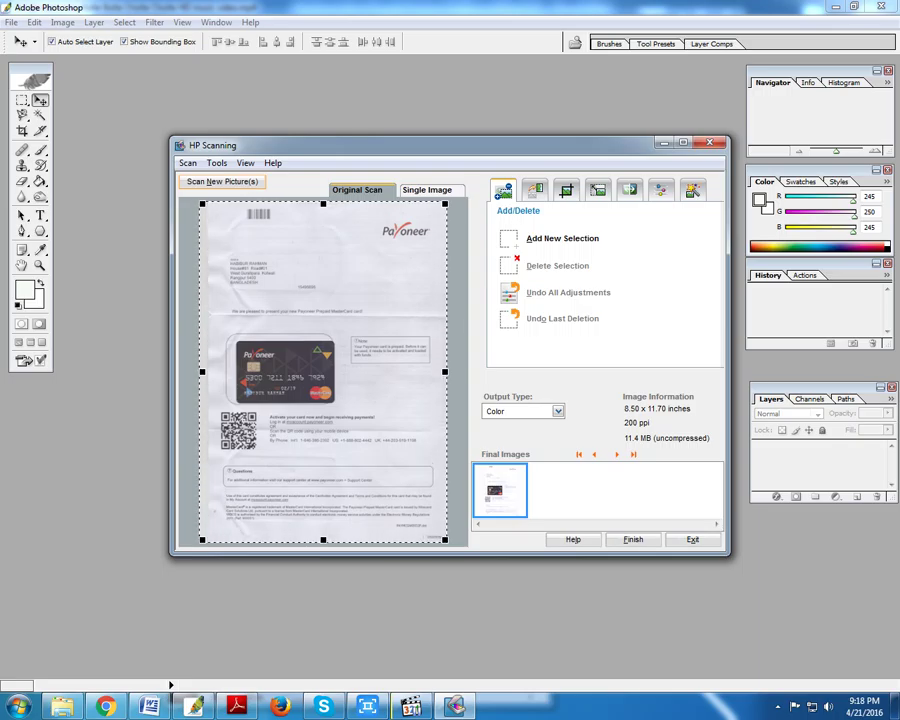
# - Trim the scan's left edge slightly and bring the letter page into Photoshop as Untitled-1
pyautogui.moveTo(202, 371); pyautogui.dragTo(210, 371)
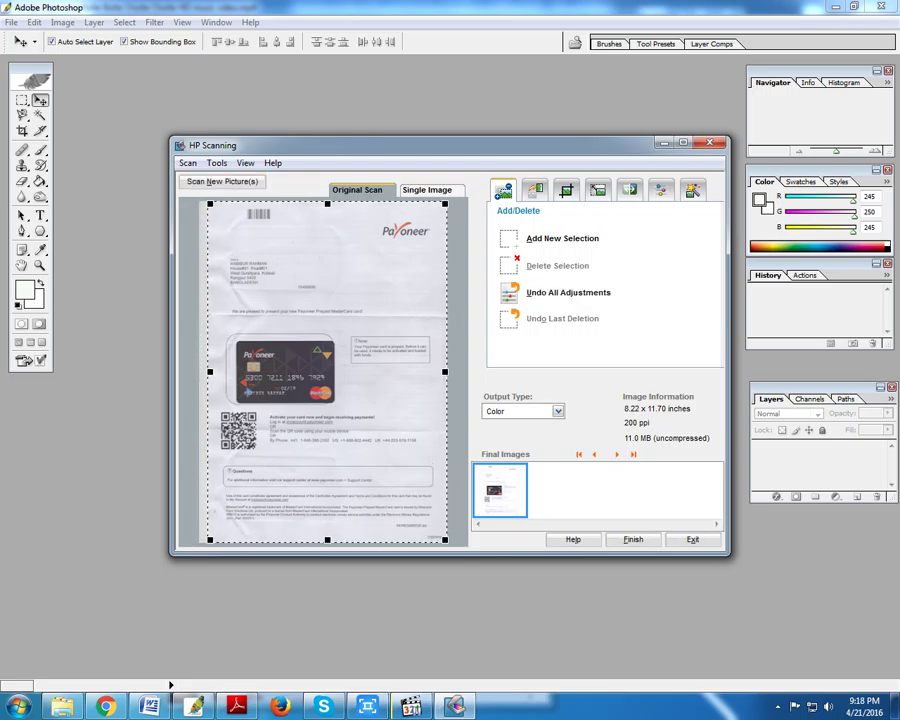
pyautogui.click(633, 539)
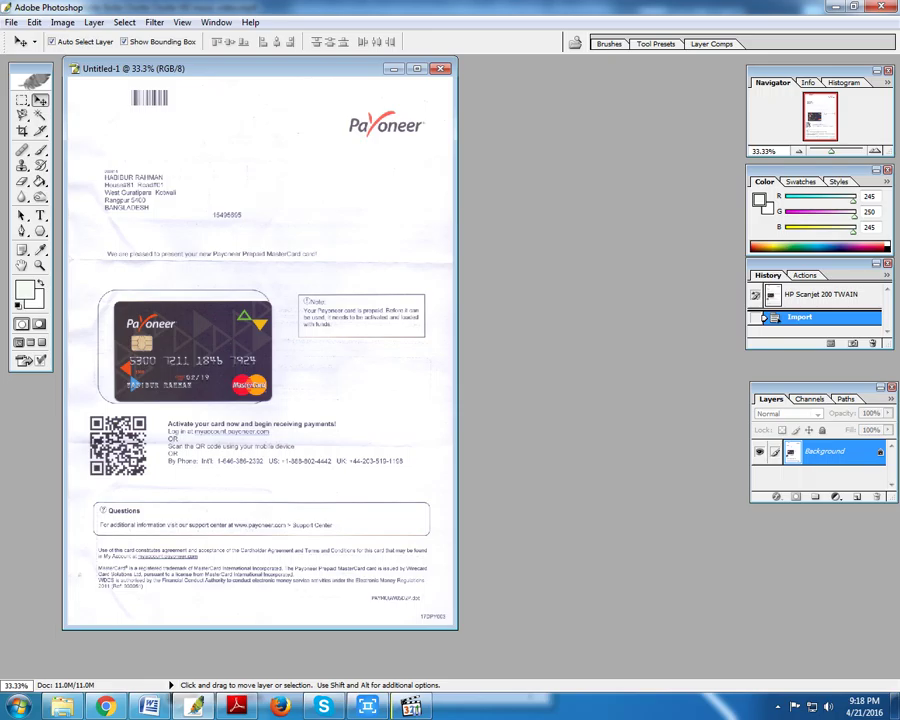
# - Import a fresh HP Scanjet 200 scan of the multilingual second page as Untitled-2
pyautogui.click(11, 22)
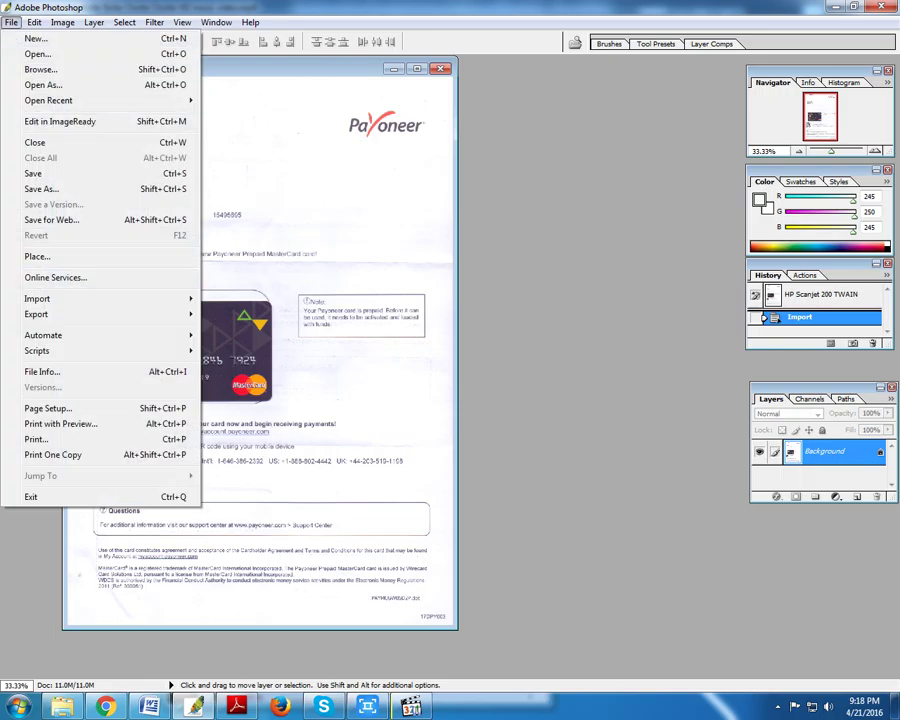
pyautogui.moveTo(120, 298)
pyautogui.click(265, 326)
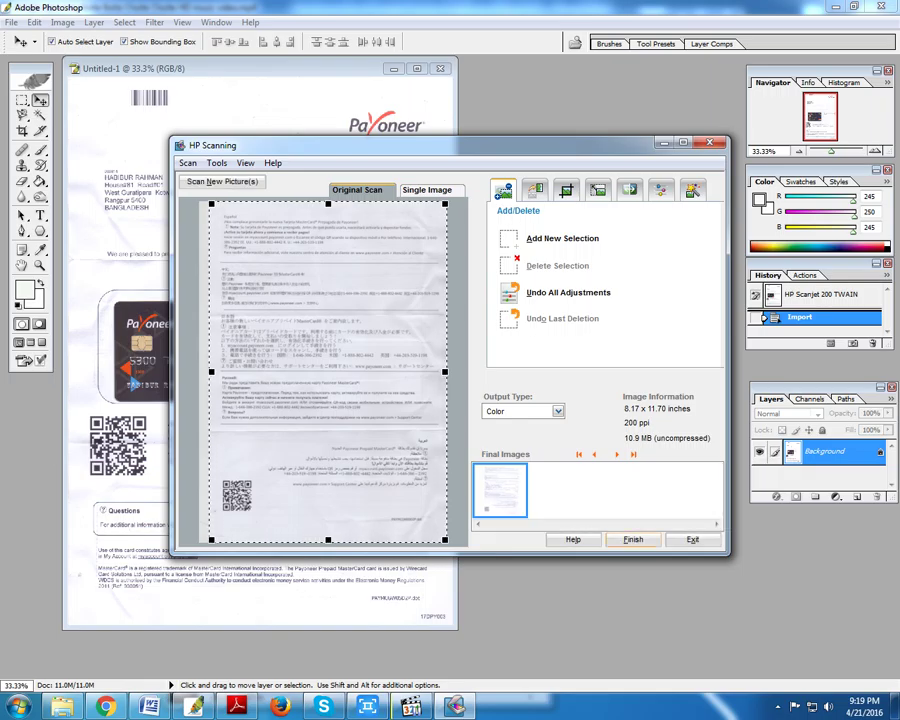
pyautogui.click(633, 539)
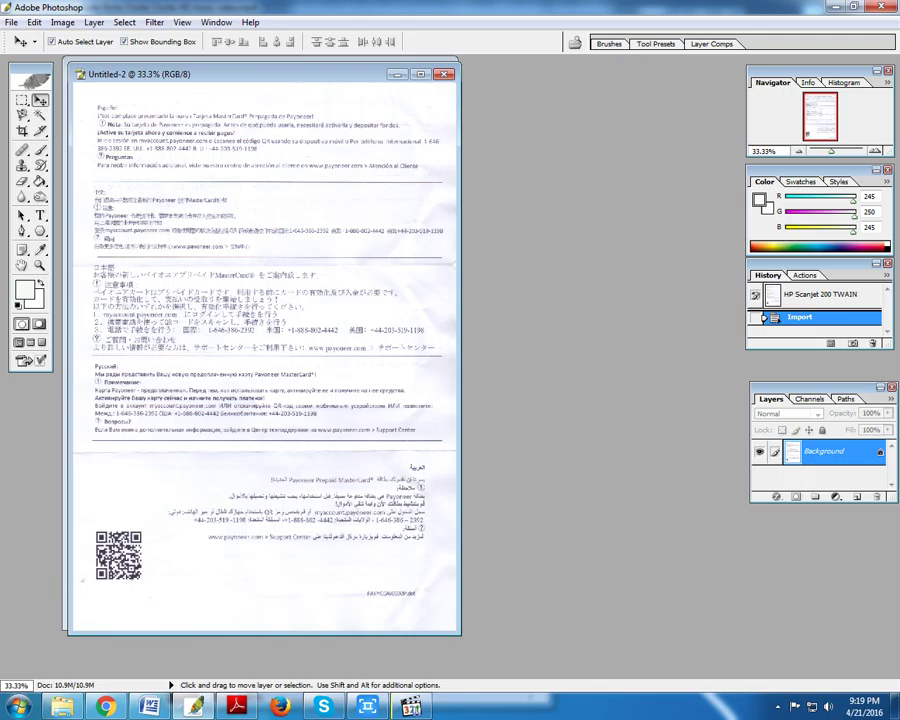
# - Darken the second page with a Levels adjustment, raising the black input to 52
pyautogui.hotkey('ctrl', 'l')
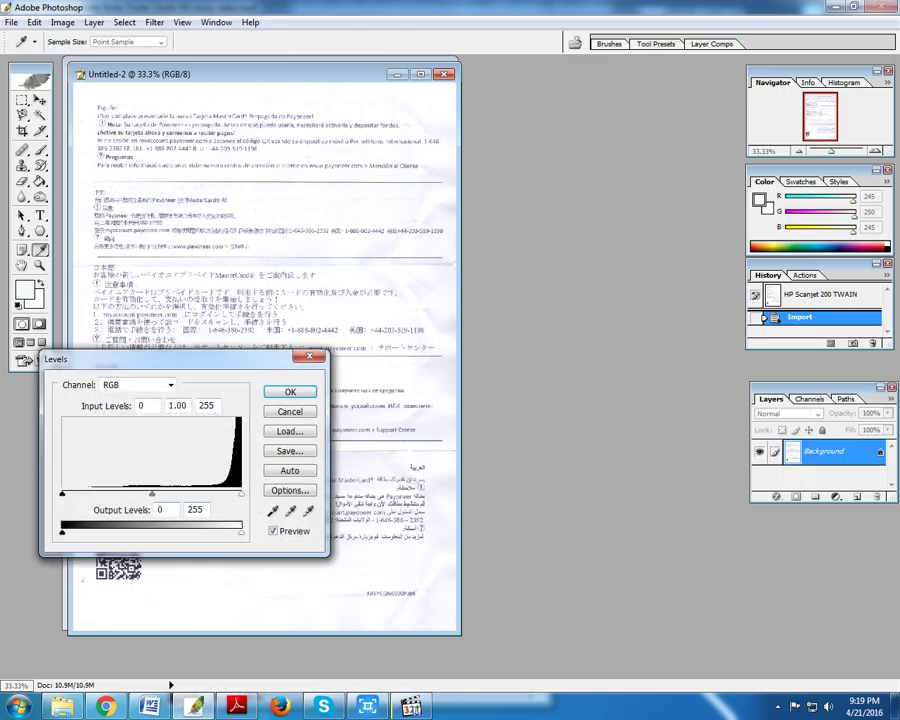
pyautogui.moveTo(62, 494); pyautogui.dragTo(98, 494)
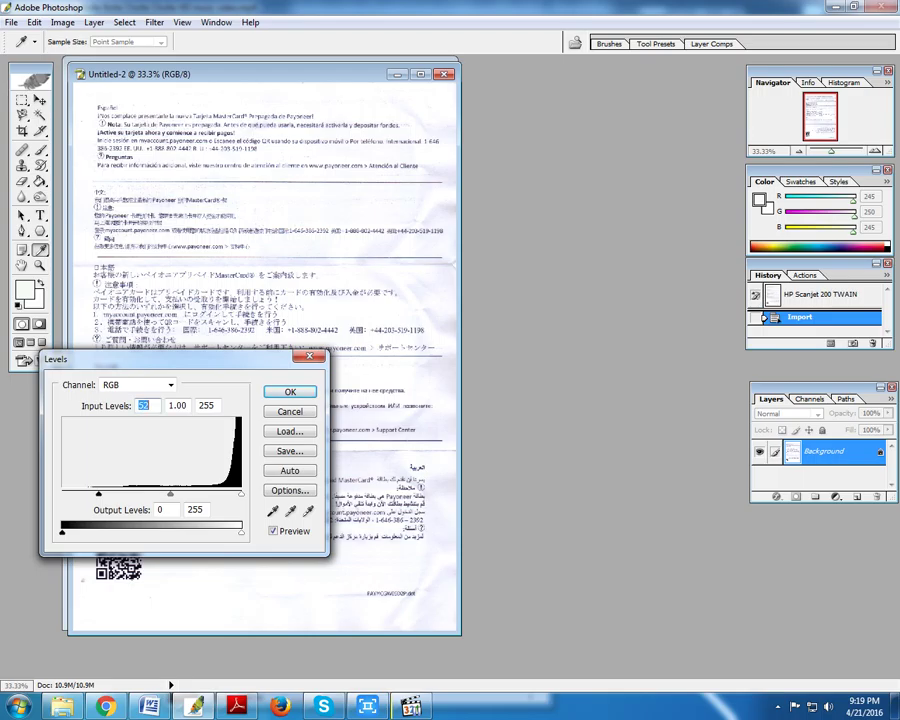
pyautogui.press('Tab')
pyautogui.press('Tab')
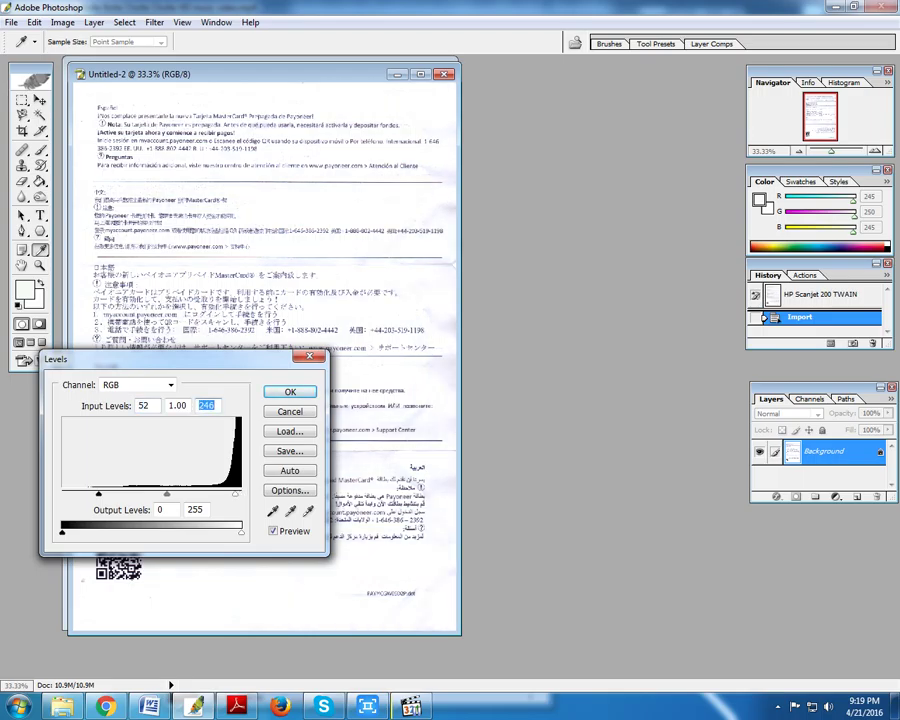
pyautogui.press('Return')
# - Darken the first page, Untitled-1, with Levels, setting the black input to 65
pyautogui.moveTo(250, 73); pyautogui.dragTo(425, 90)
pyautogui.click(150, 68)
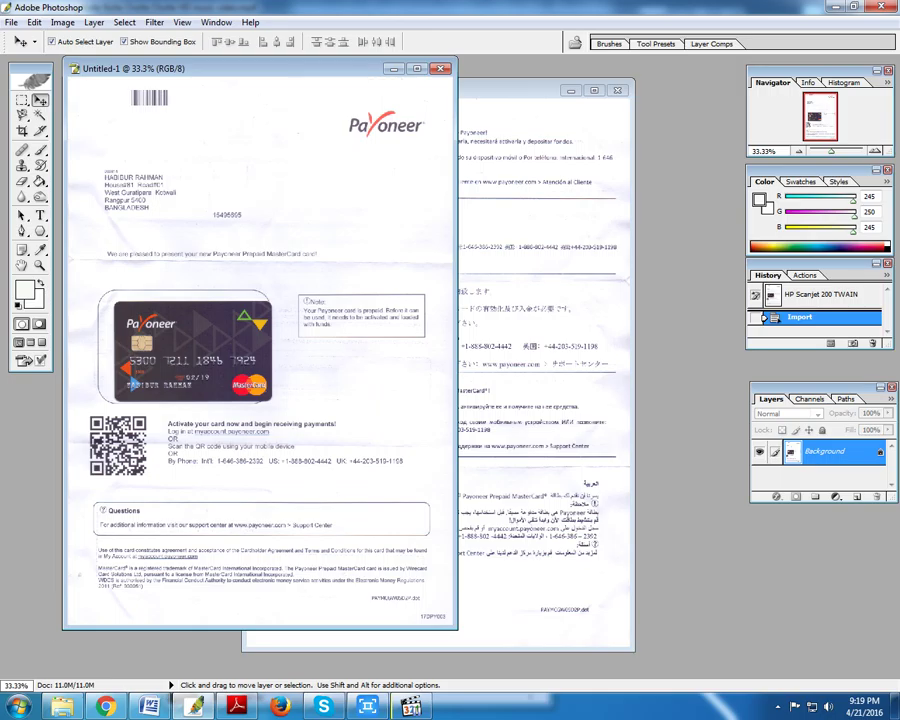
pyautogui.hotkey('ctrl', 'l')
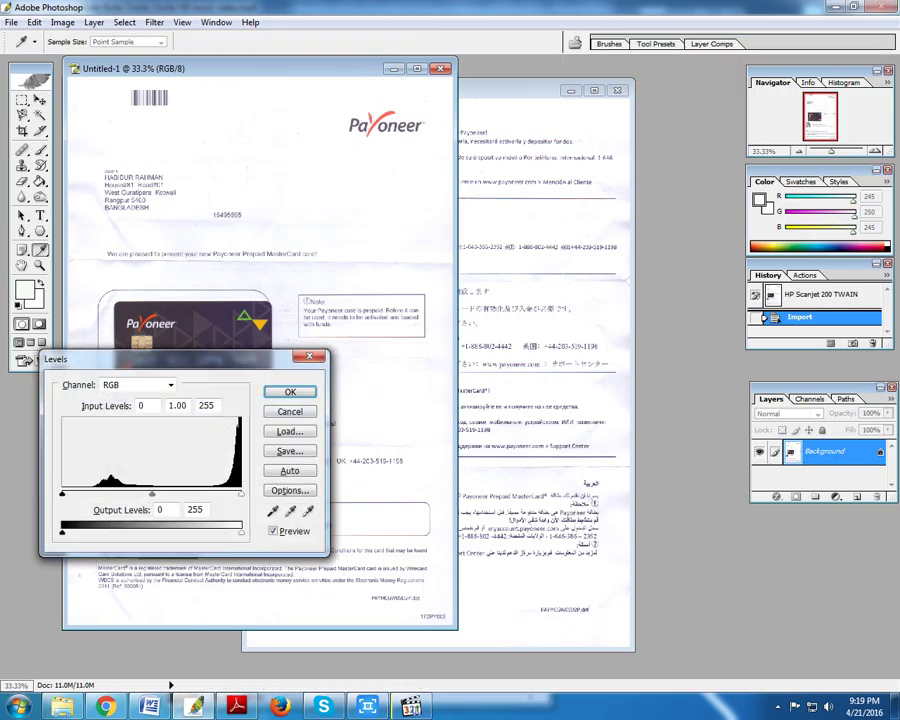
pyautogui.moveTo(62, 494); pyautogui.dragTo(108, 494)
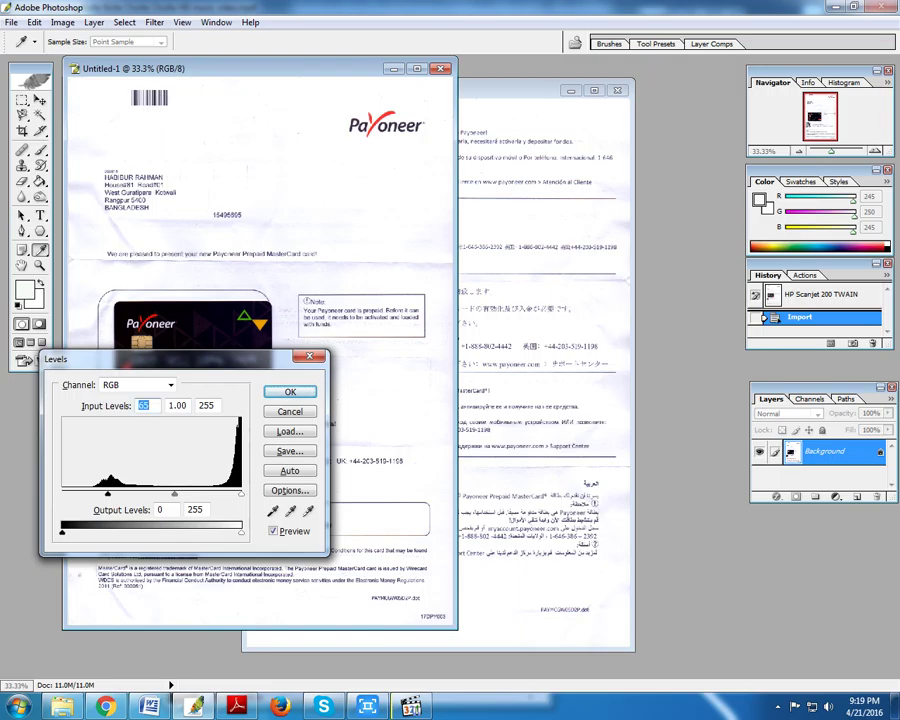
pyautogui.press('Return')
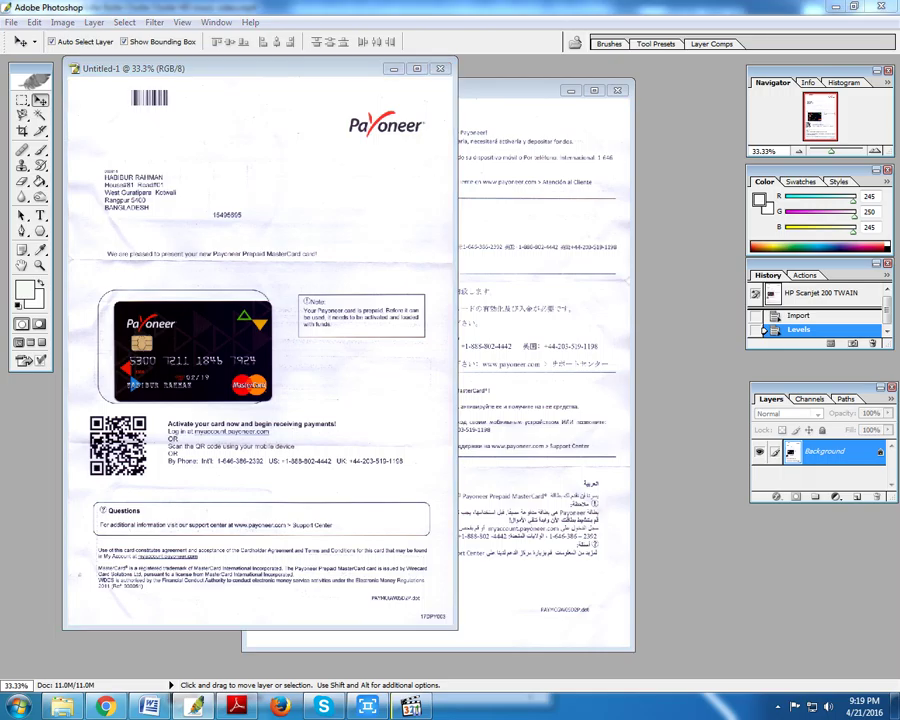
pyautogui.hotkey('ctrl', 's')
# - Save the first page as the JPEG 300x300.jpg in the Working\2016 folder
pyautogui.click(282, 205)
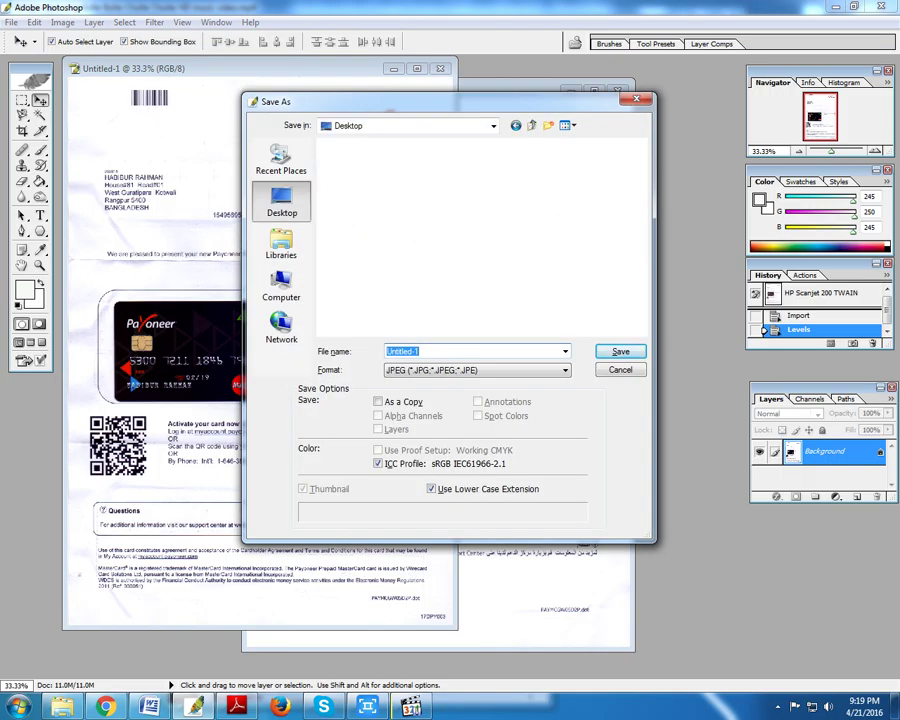
pyautogui.click(337, 300)
pyautogui.scroll(-5, 480, 235)
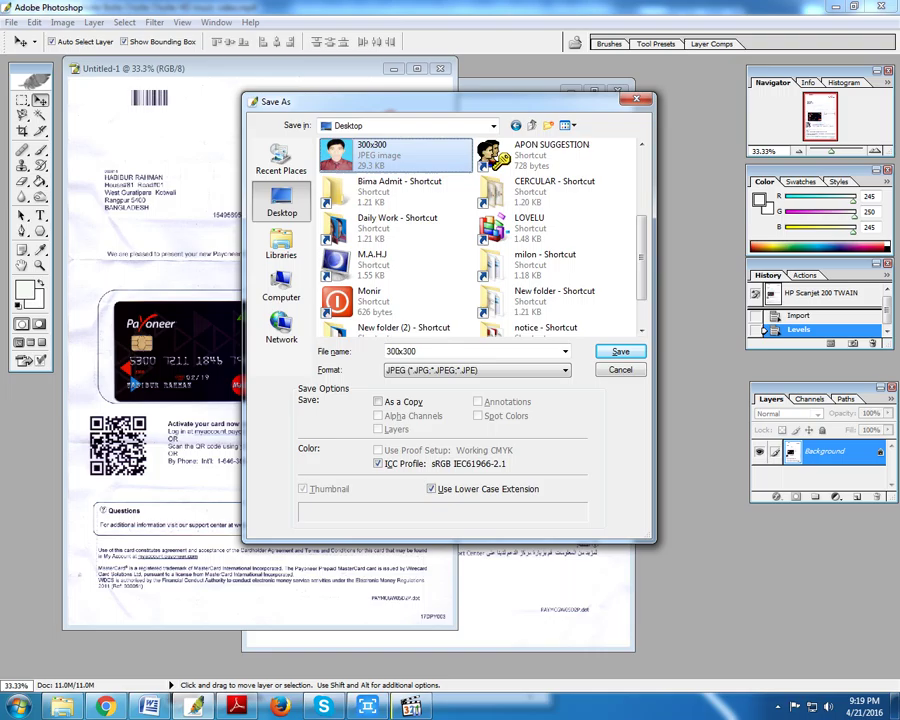
pyautogui.click(395, 245)
pyautogui.doubleClick(395, 245)
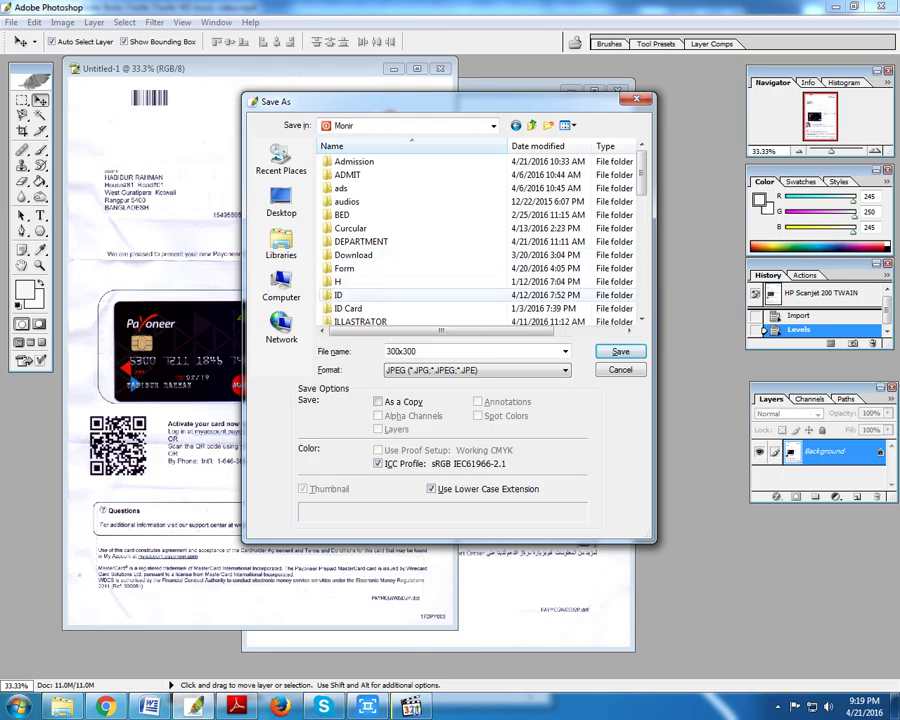
pyautogui.scroll(-2, 420, 232)
pyautogui.scroll(-3, 400, 240)
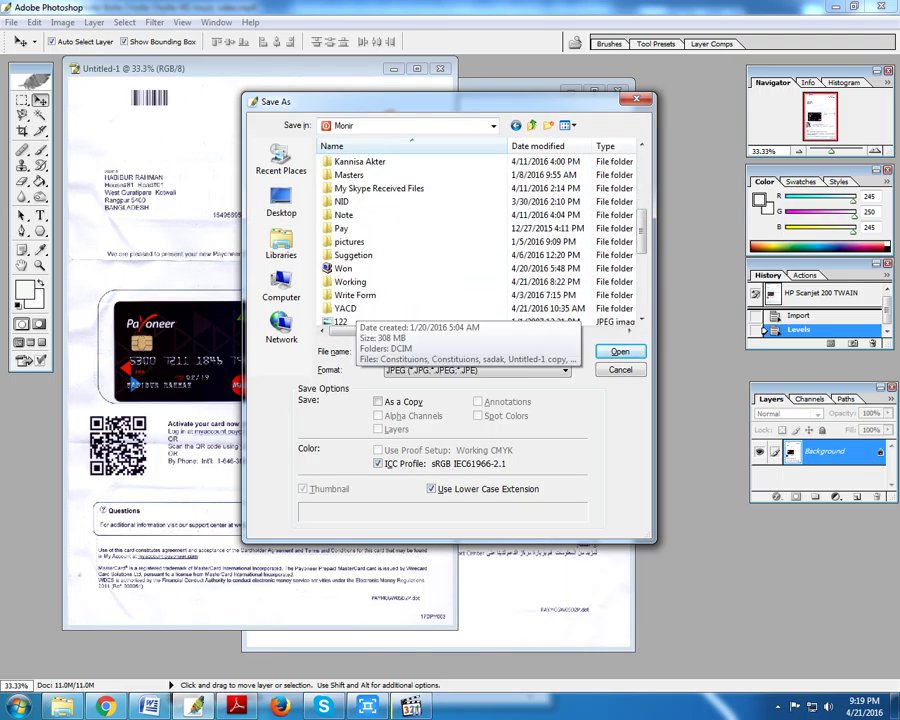
pyautogui.doubleClick(350, 281)
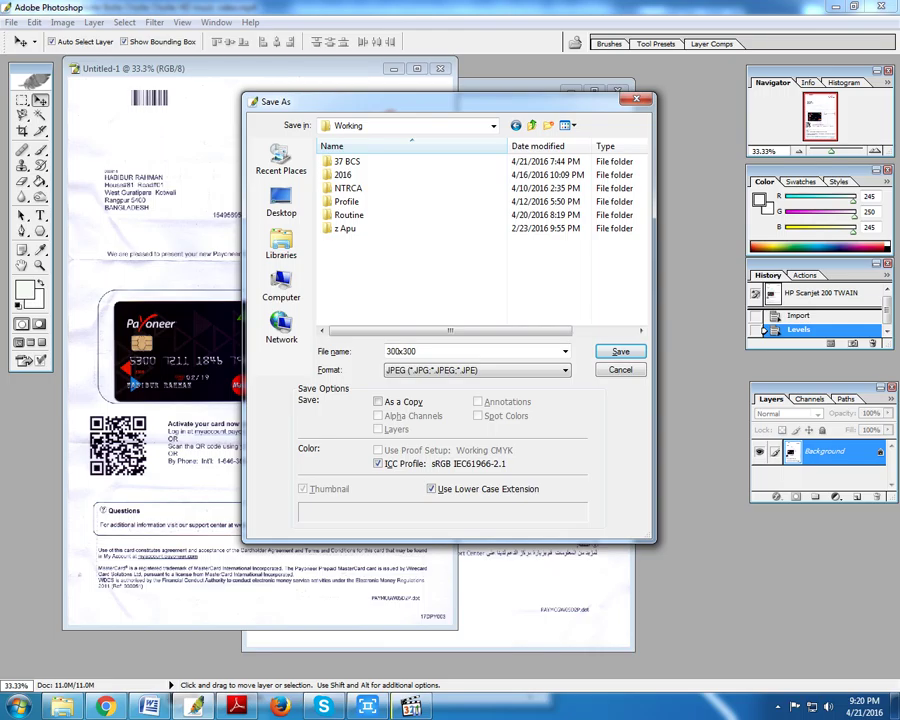
pyautogui.click(343, 174)
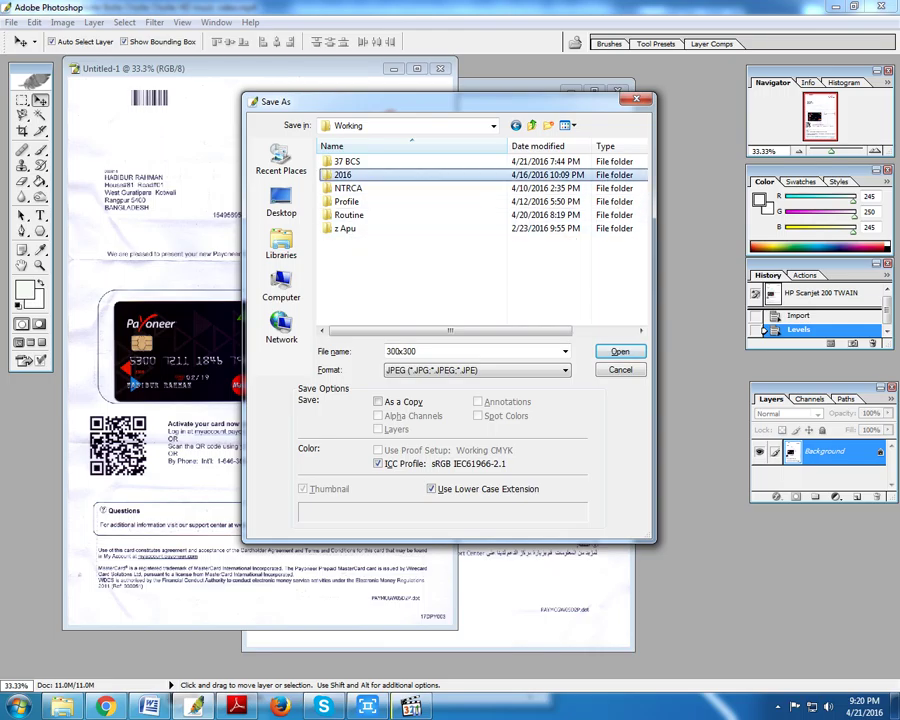
pyautogui.doubleClick(343, 174)
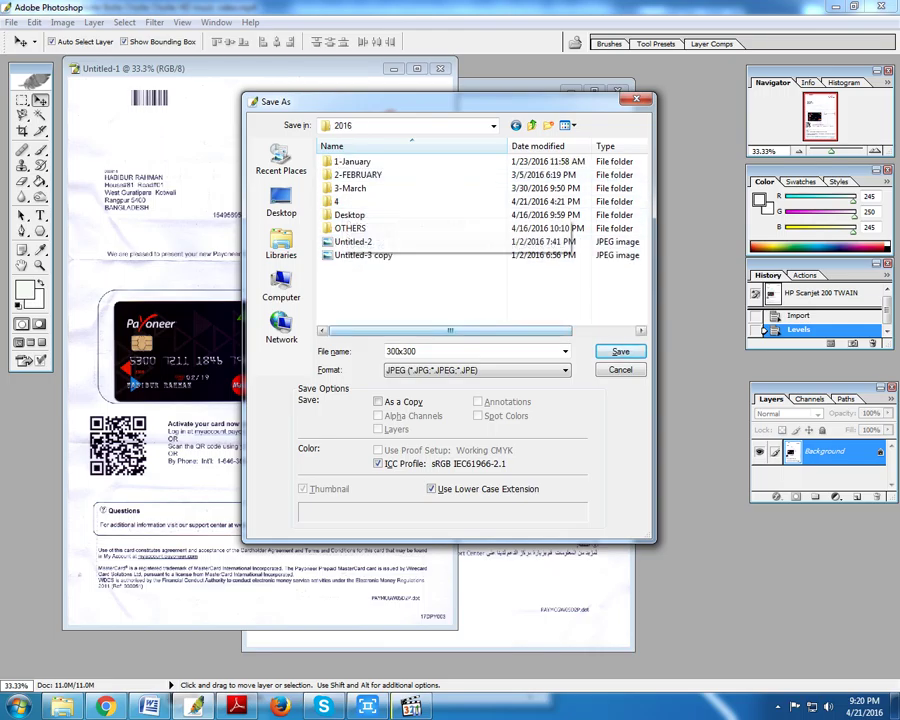
pyautogui.click(620, 351)
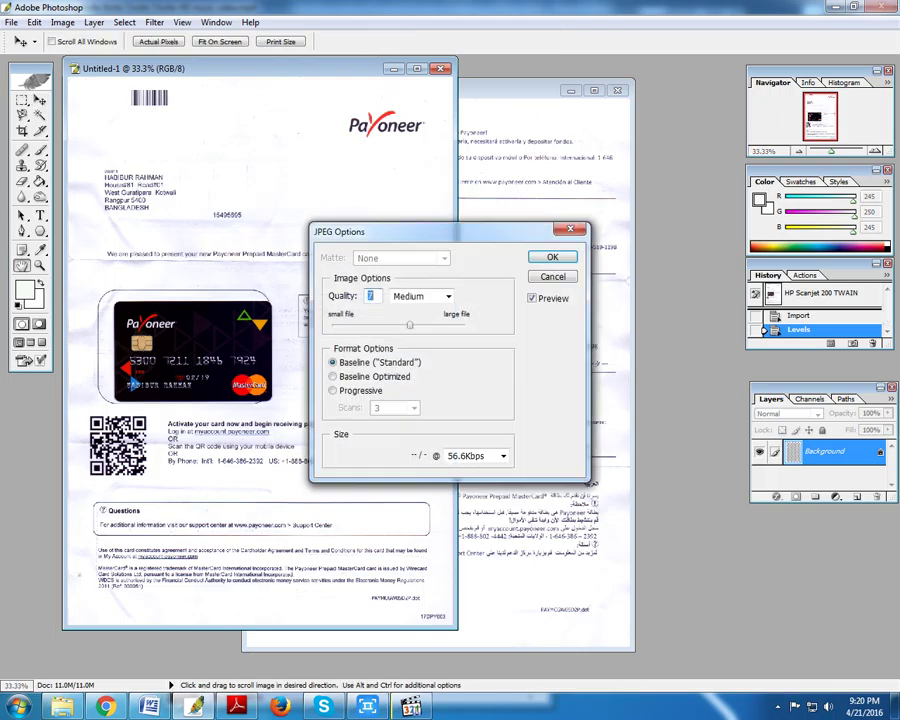
pyautogui.click(550, 258)
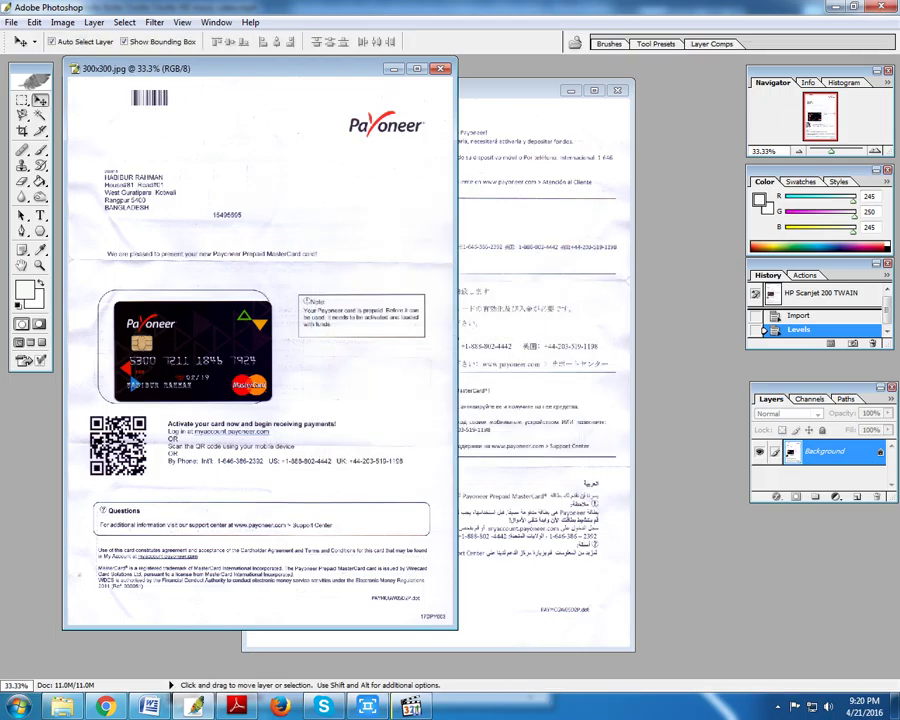
# - Save the second page as the JPEG 'Untitled-2 copy' at quality 7, without overwriting Untitled-2.jpg
pyautogui.hotkey('ctrl', 'Tab')
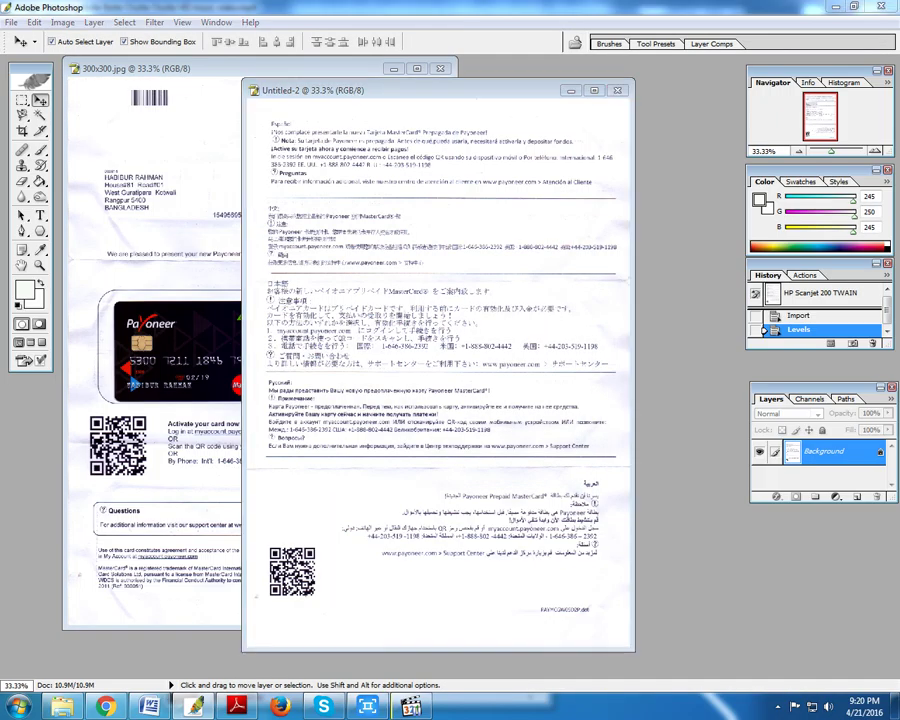
pyautogui.hotkey('ctrl', 'shift', 's')
pyautogui.press('Return')
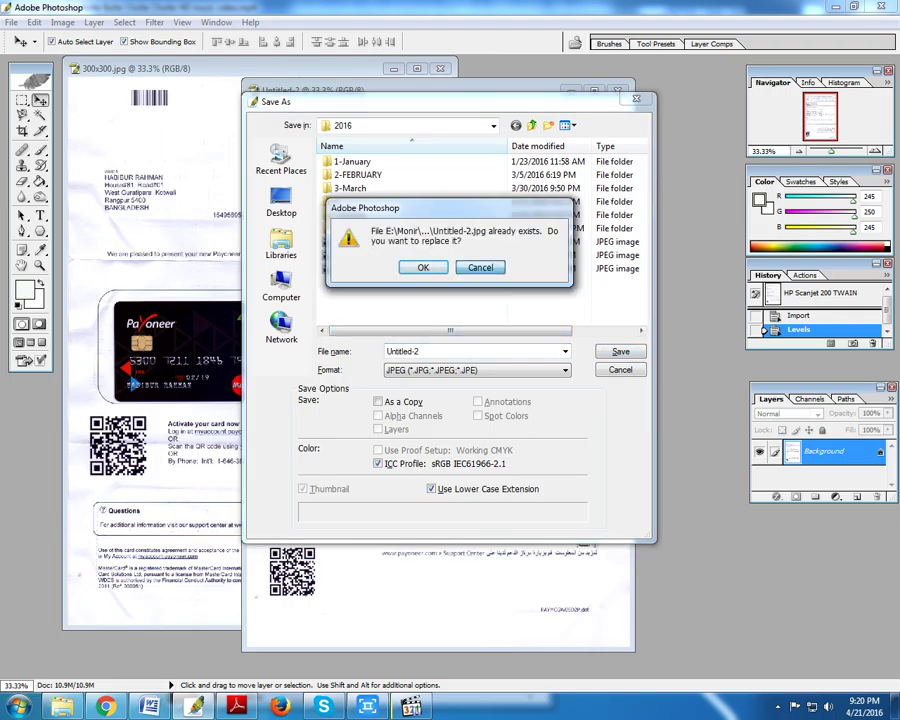
pyautogui.press('Escape')
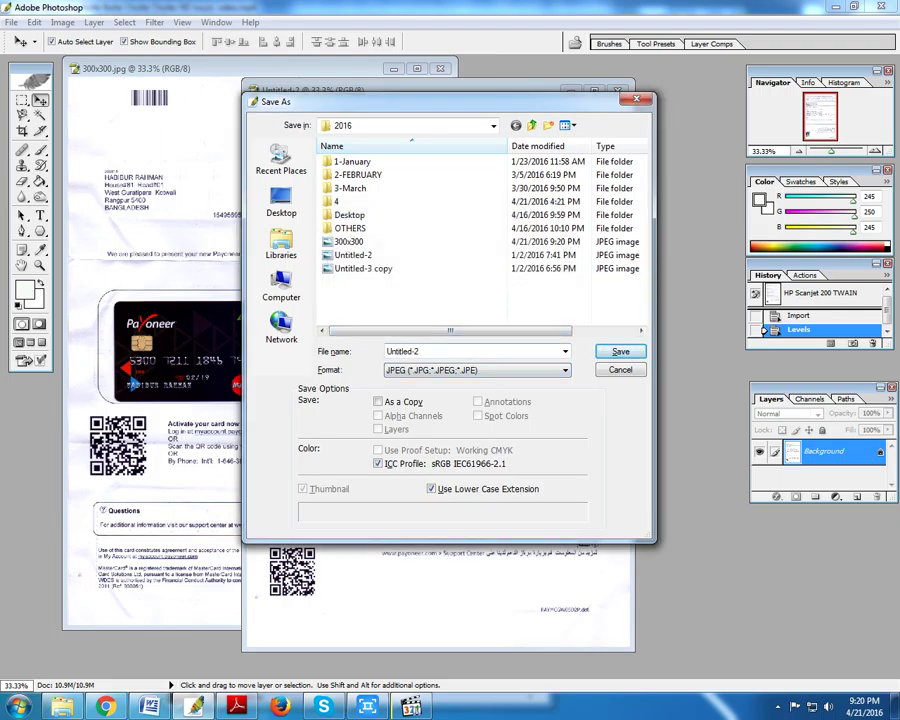
pyautogui.press('Escape')
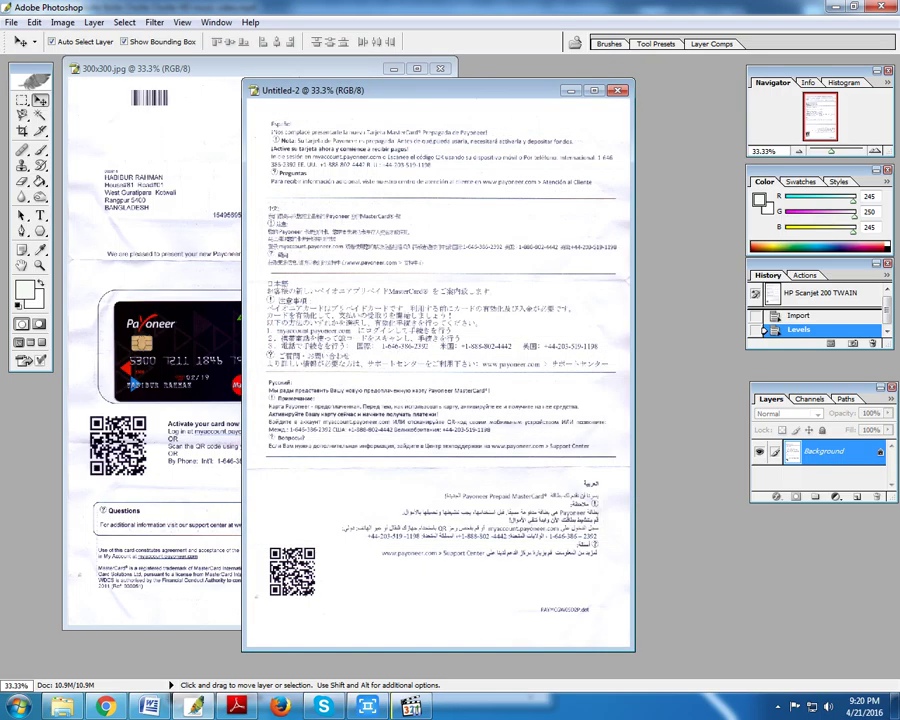
pyautogui.hotkey('ctrl', 'shift', 's')
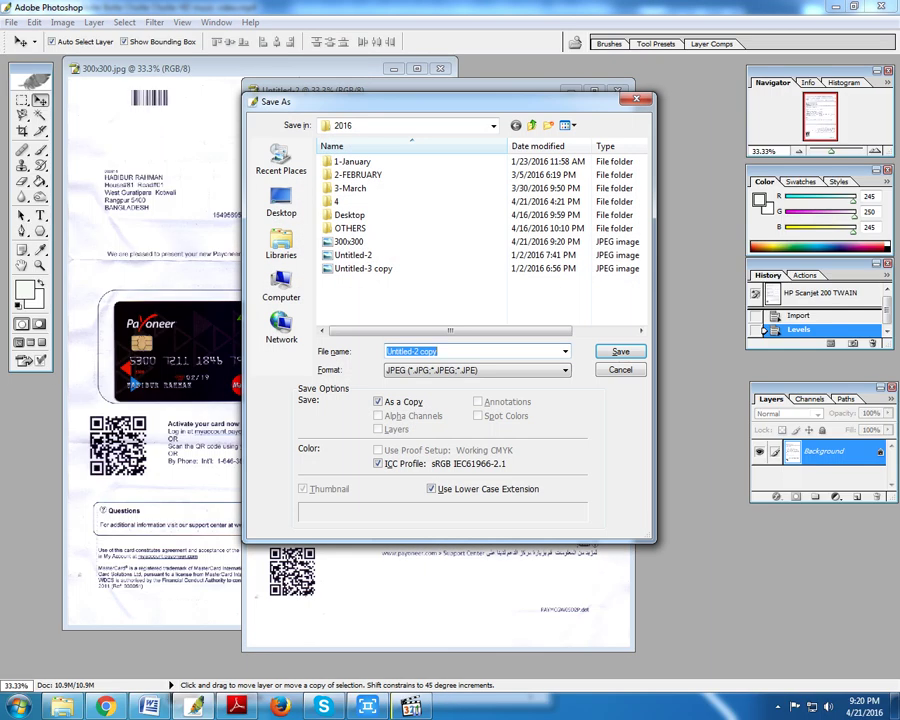
pyautogui.press('Return')
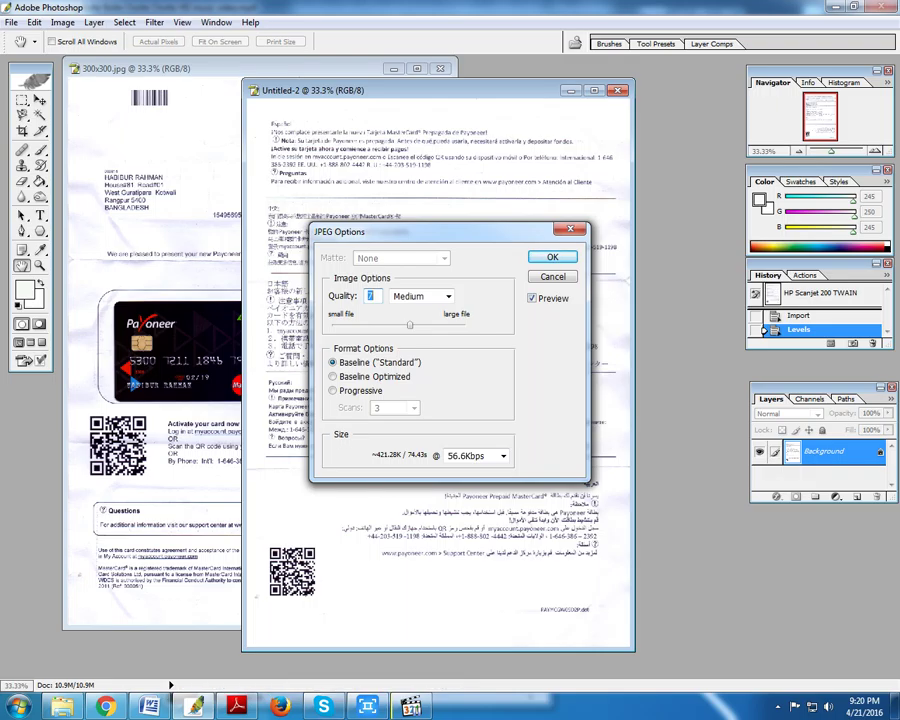
pyautogui.press('Return')
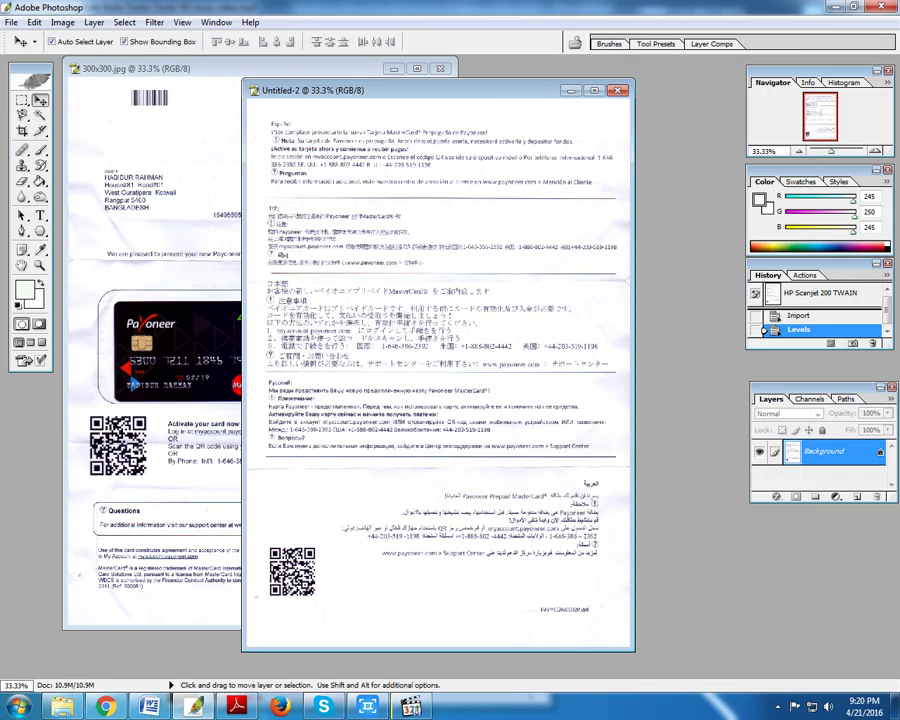
# - Move the Untitled-2 window to the right and bring 300x300.jpg to the front
pyautogui.moveTo(400, 90); pyautogui.dragTo(618, 133)
pyautogui.click(230, 68)
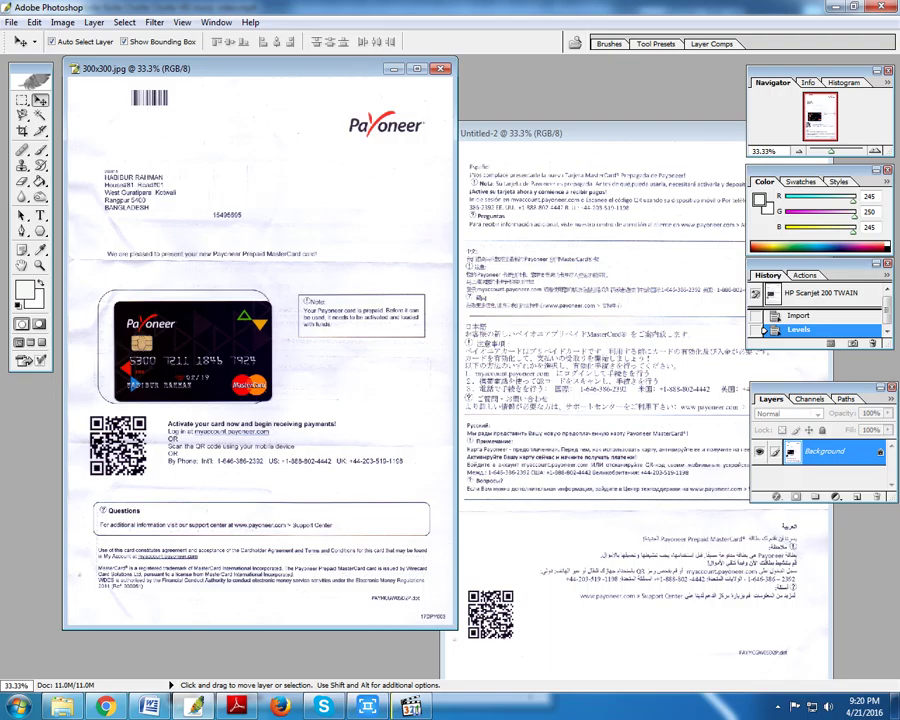
# - Start a new HP scan for the card back, dismissing the unsaved-pictures warning
pyautogui.click(11, 22)
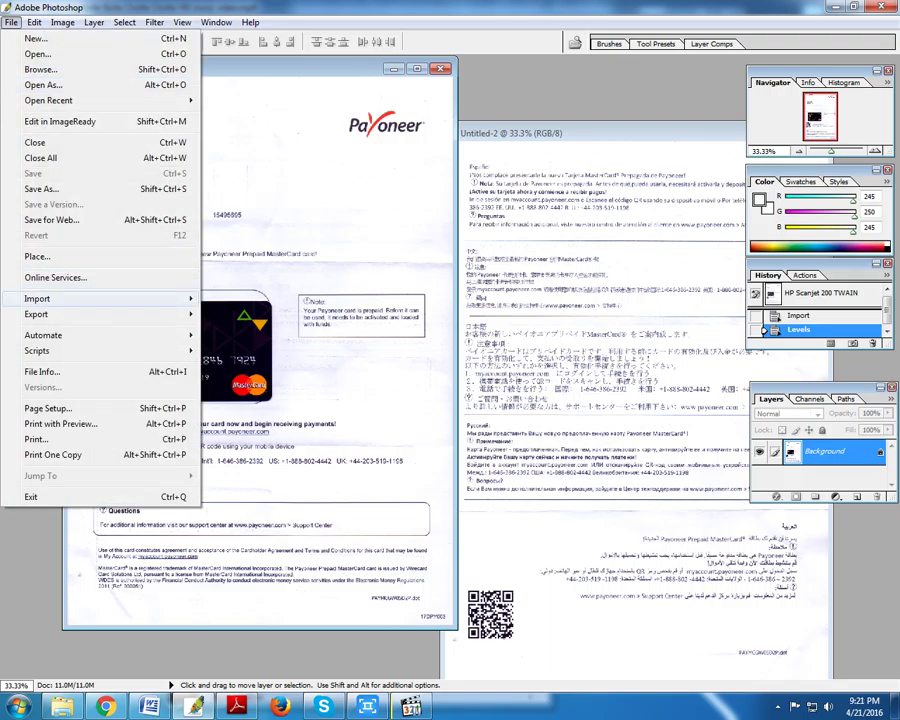
pyautogui.moveTo(100, 298)
pyautogui.press('Escape')
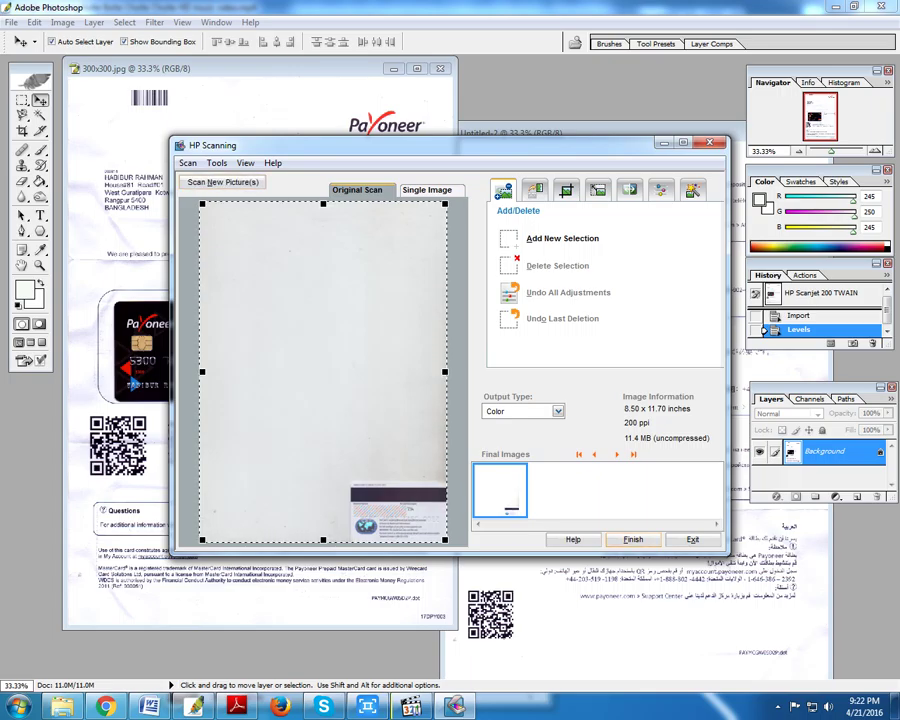
pyautogui.click(222, 182)
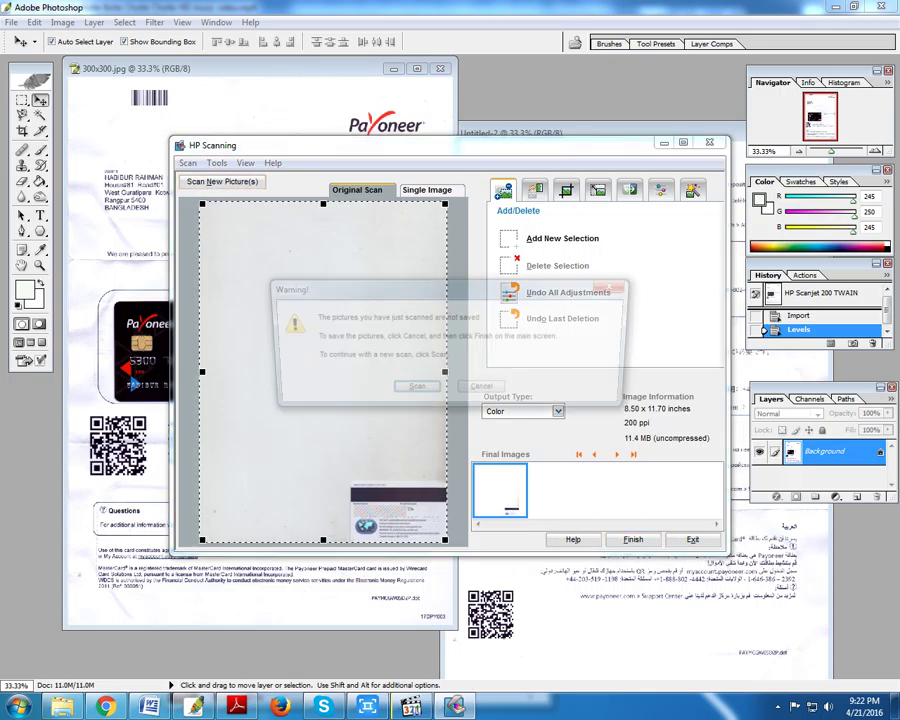
pyautogui.press('Escape')
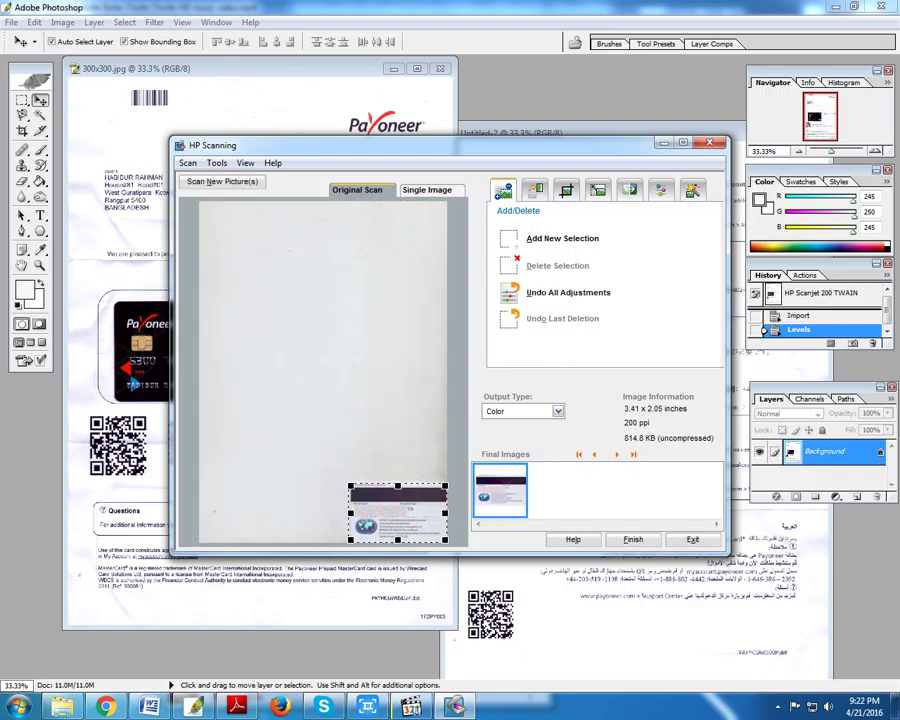
# - Bring the scanned card back into Photoshop as Untitled-3
pyautogui.click(633, 540)
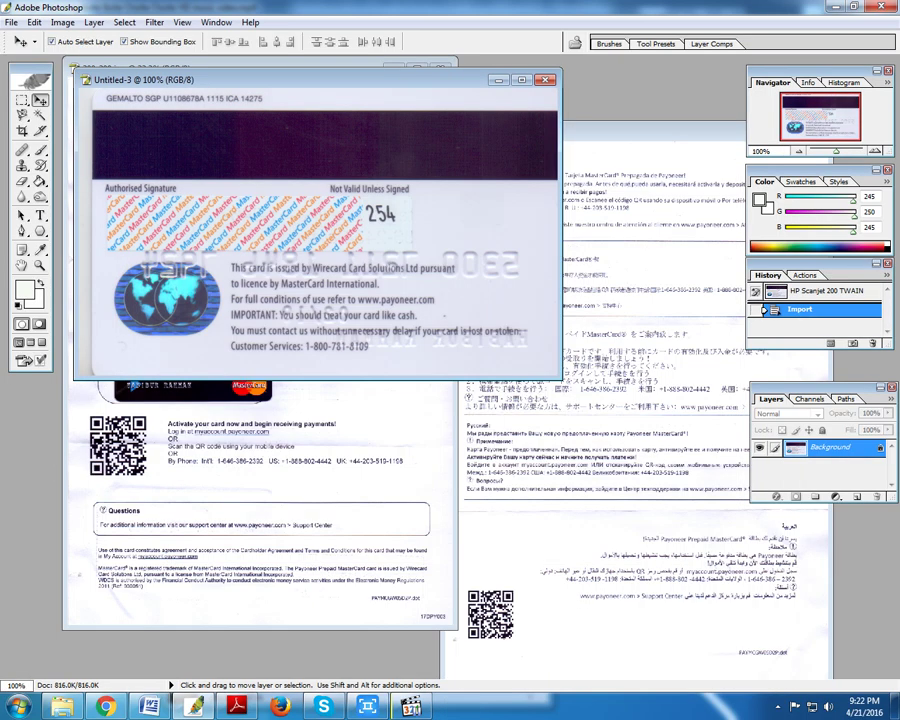
pyautogui.hotkey('ctrl', 's')
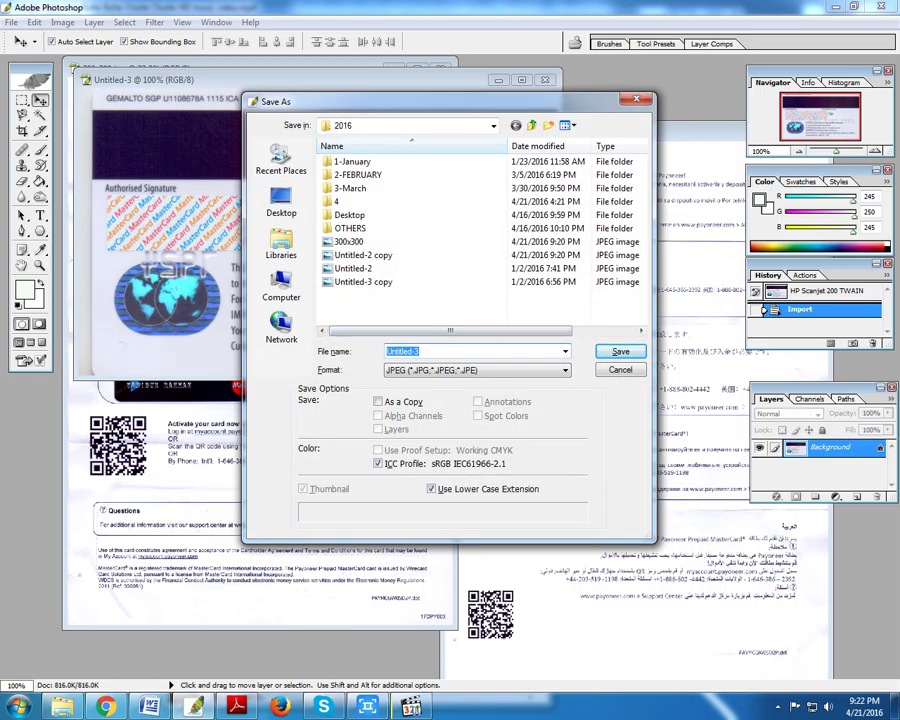
pyautogui.press('Escape')
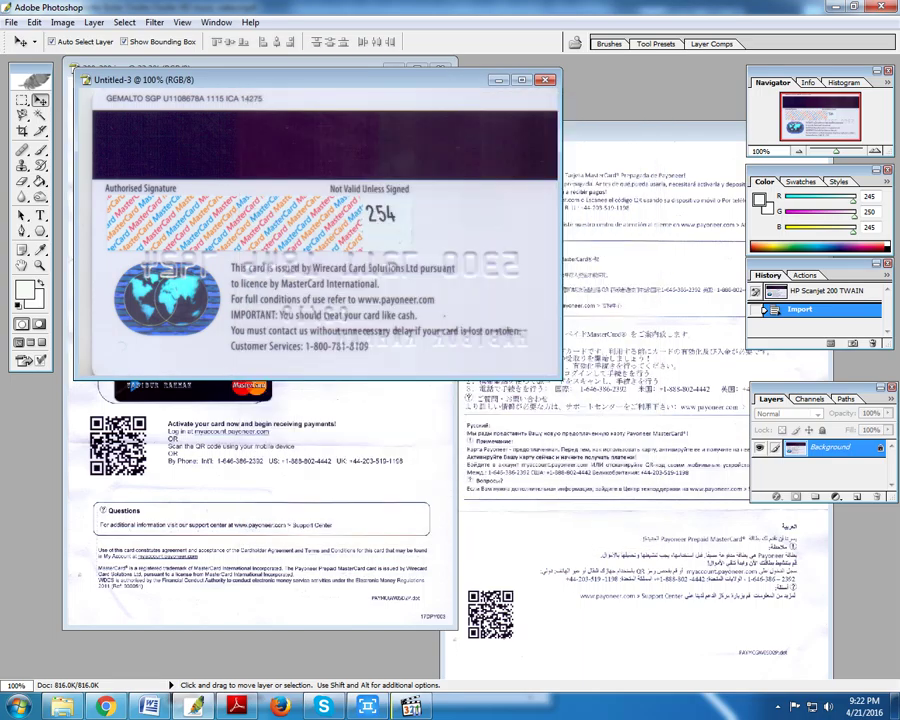
# - Save a JPEG copy of the card image named 'Untitled-1 copy'
pyautogui.press('alt')
pyautogui.hotkey('ctrl', 'alt', 's')
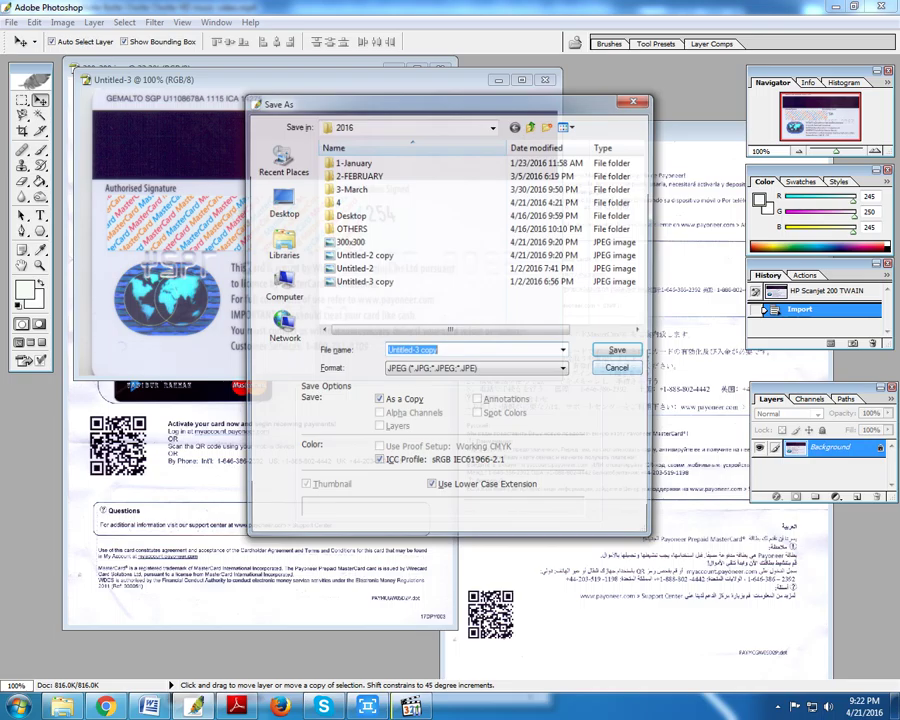
pyautogui.press('Right')
pyautogui.press('Left')
pyautogui.press('Left')
pyautogui.press('Left')
pyautogui.press('Left')
pyautogui.press('Left')
pyautogui.hotkey('shift', 'Left')
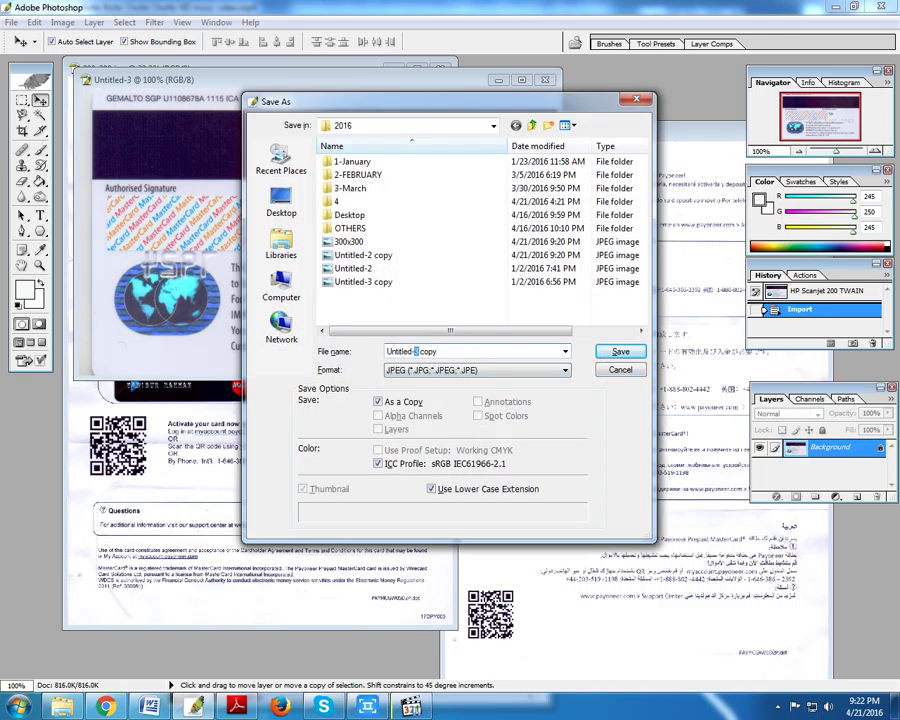
pyautogui.write('1')
pyautogui.press('Return')
pyautogui.press('Return')
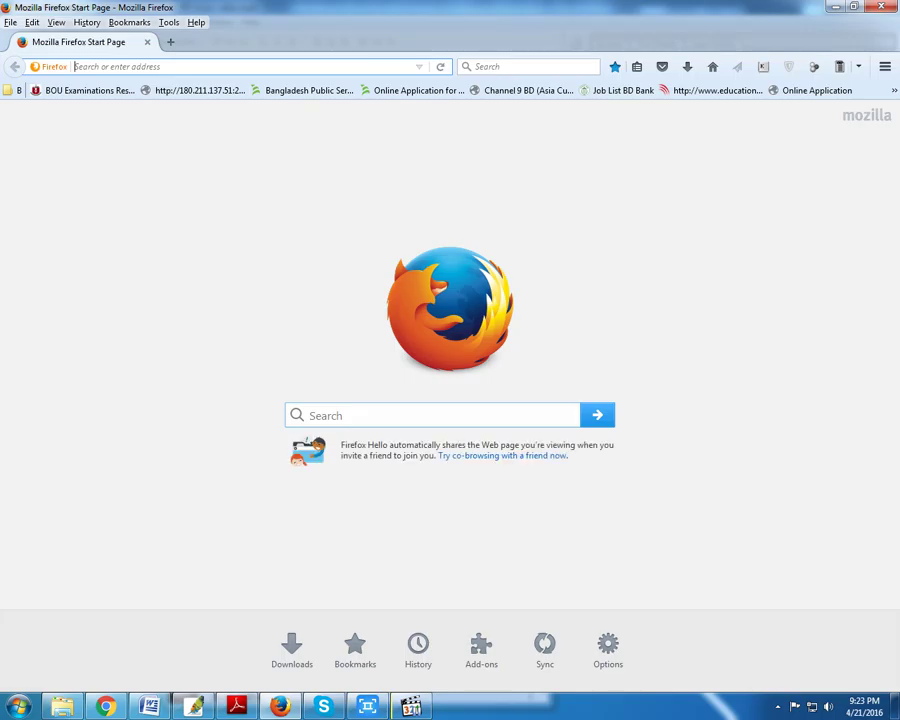
# - Load mail.google.com in Firefox and sign in with the account name and password
pyautogui.write('mail.google.com/')
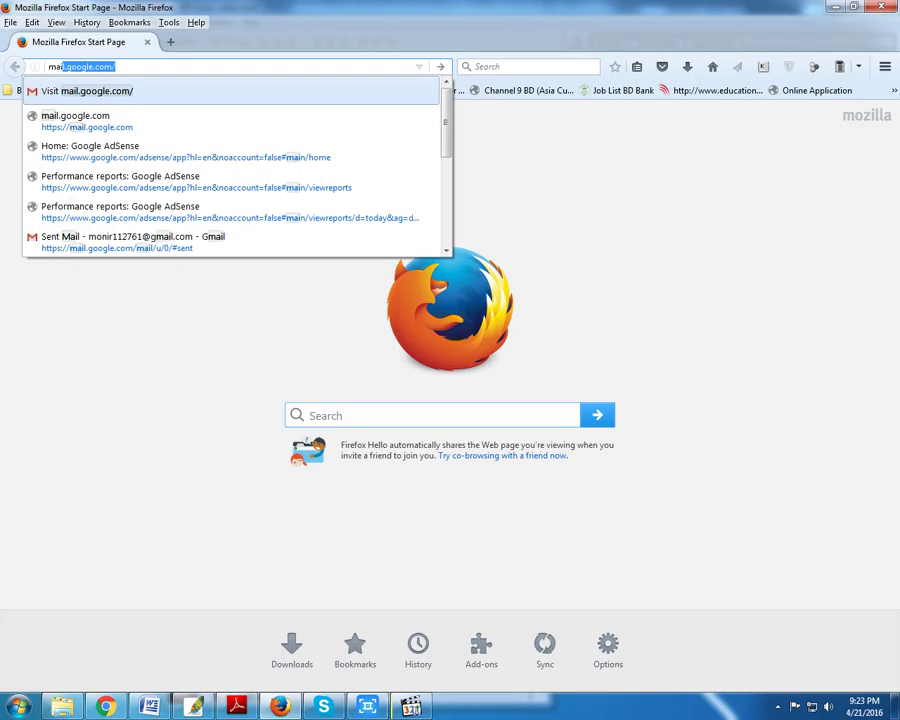
pyautogui.press('Return')
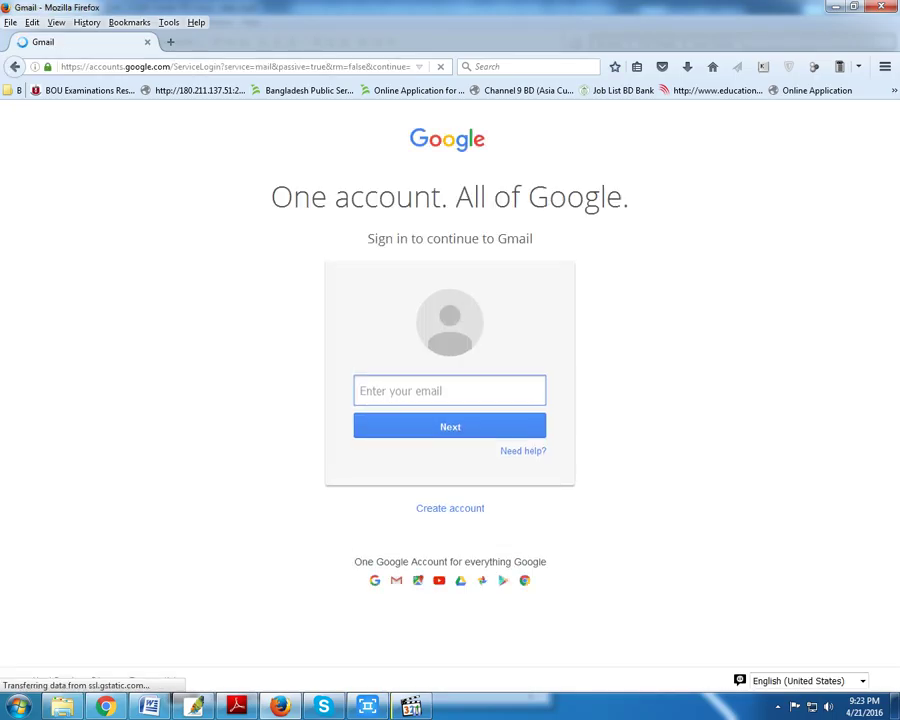
pyautogui.press('Down')
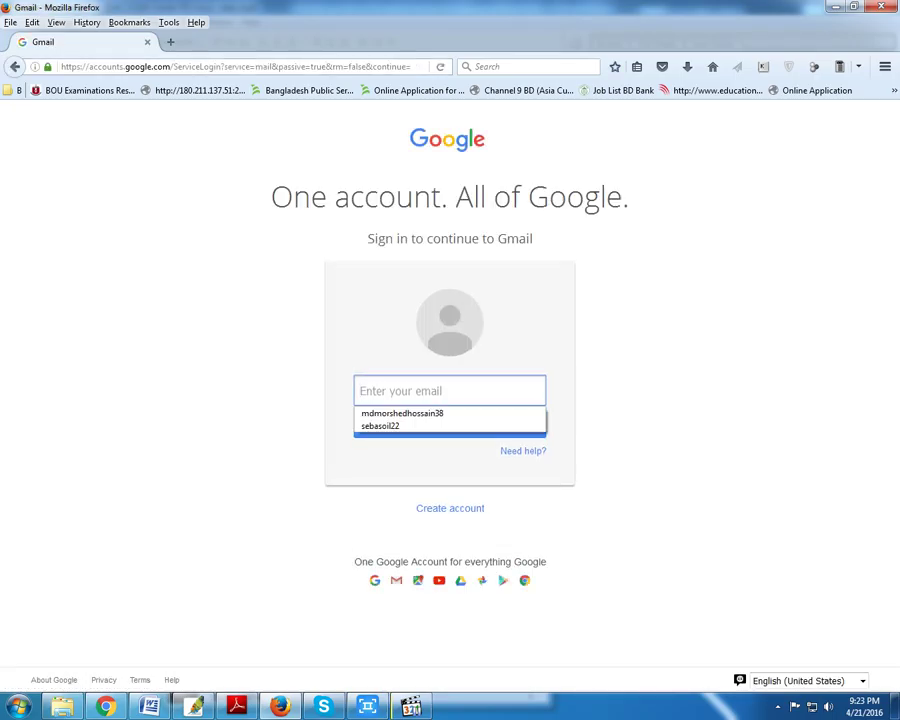
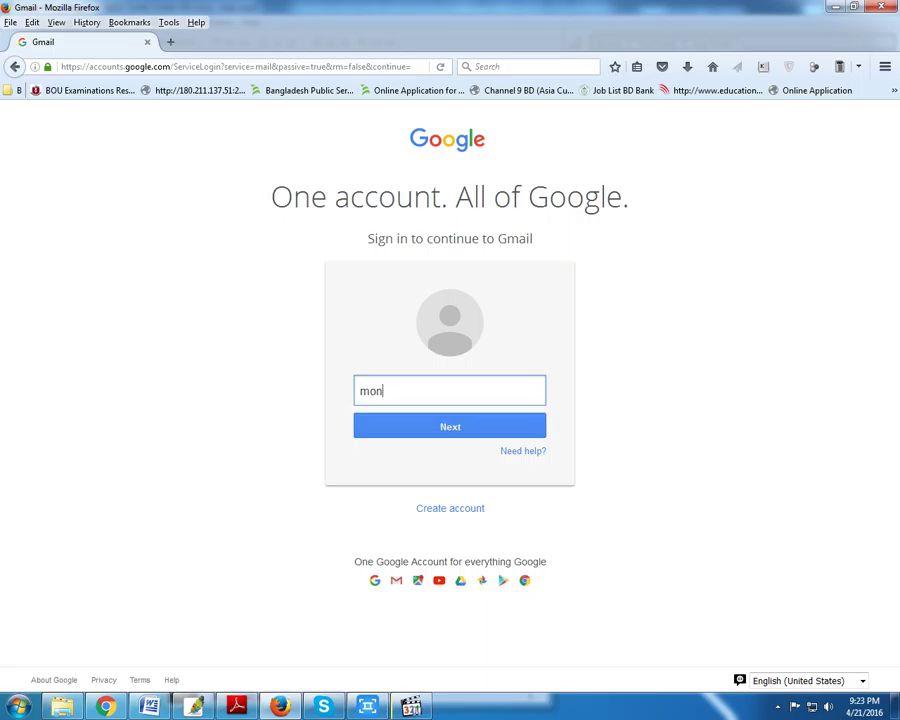
pyautogui.press('Return')
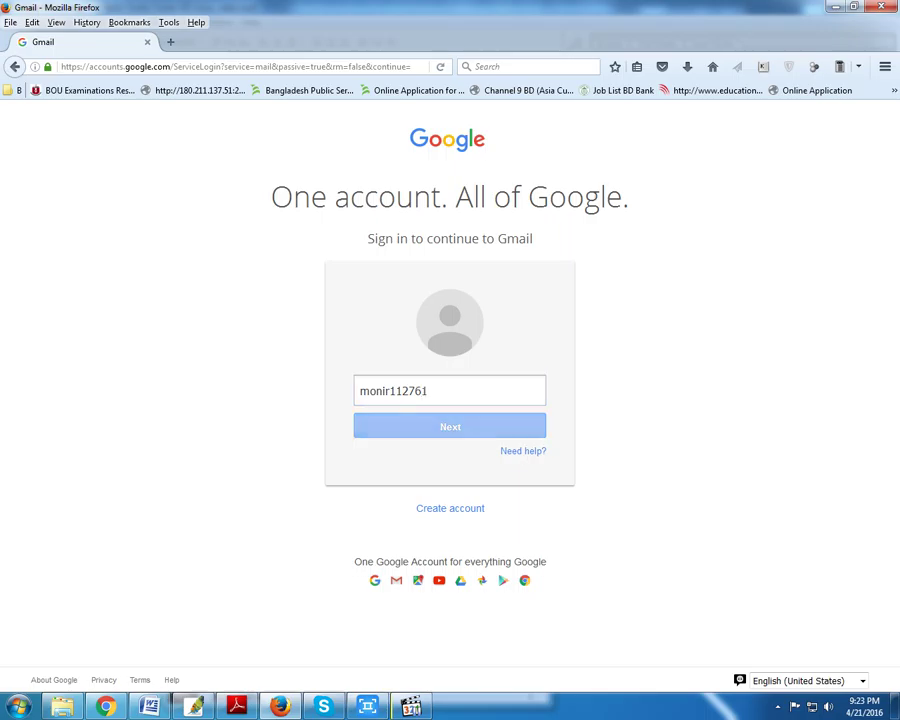
pyautogui.write('****')
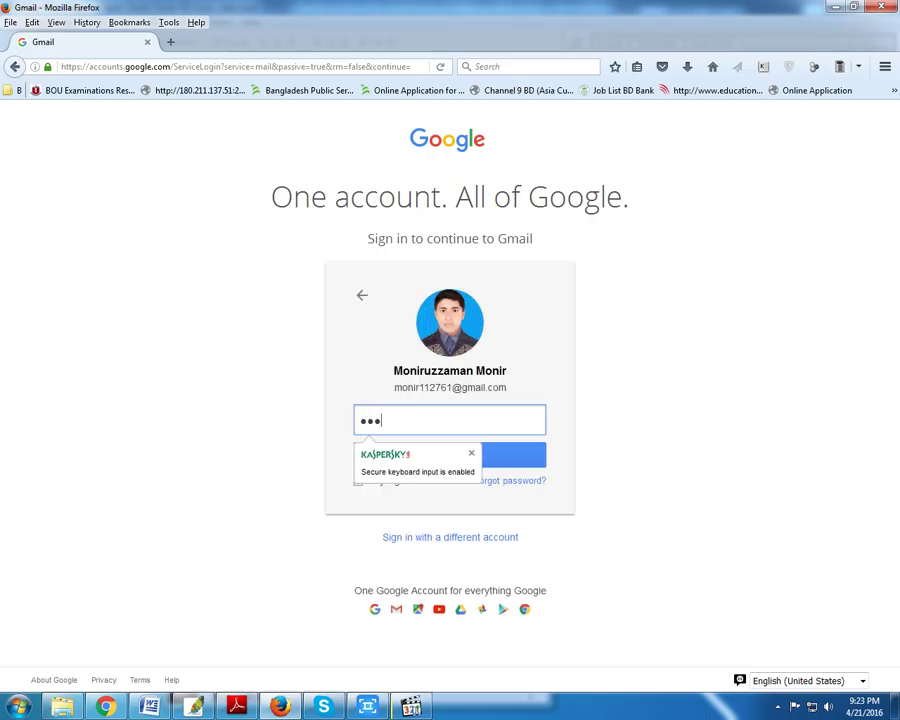
pyautogui.write('*')
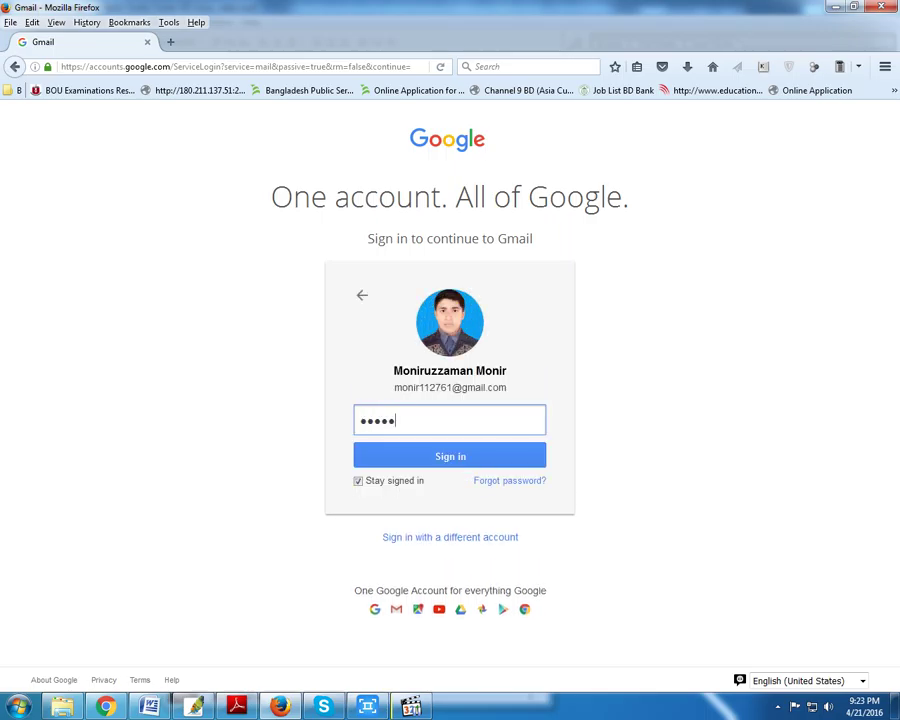
pyautogui.write('****')
pyautogui.press('Return')
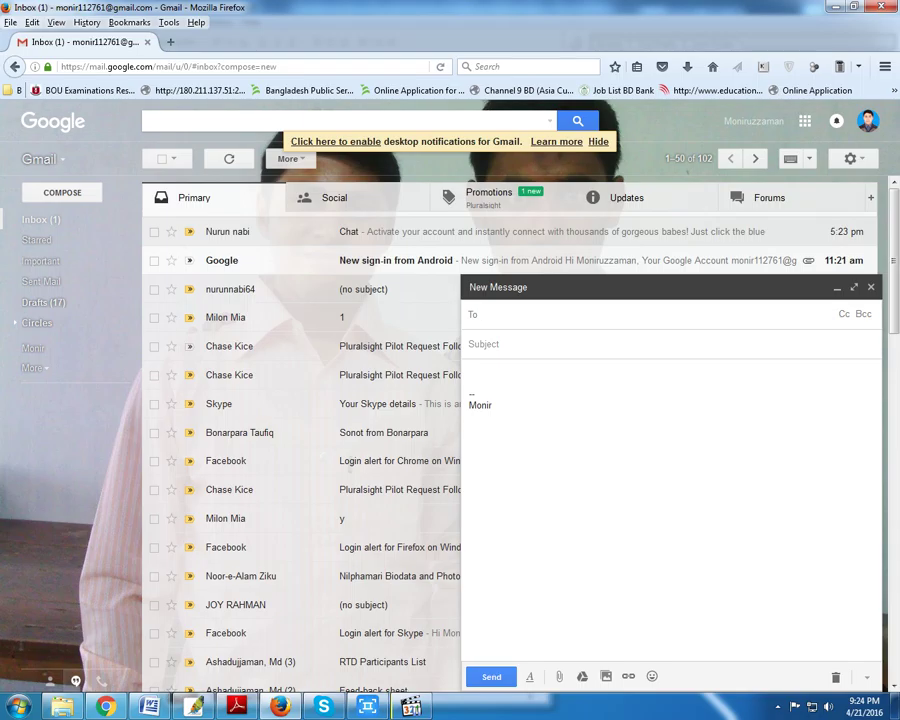
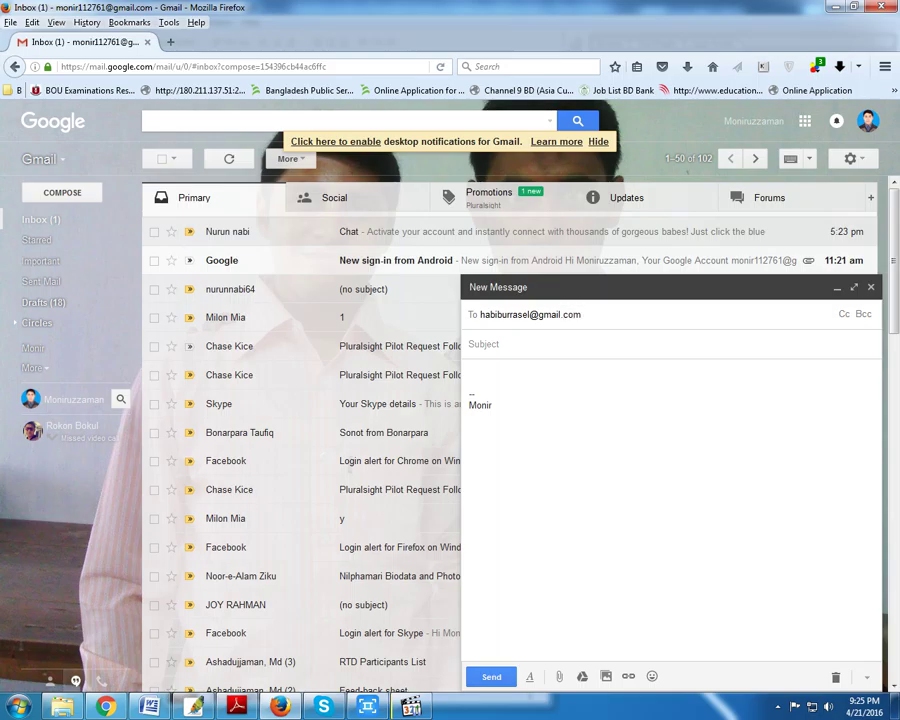
# - Enter the recipient's Gmail address in the To field, correcting a typo, then move to the body
pyautogui.click(470, 371)
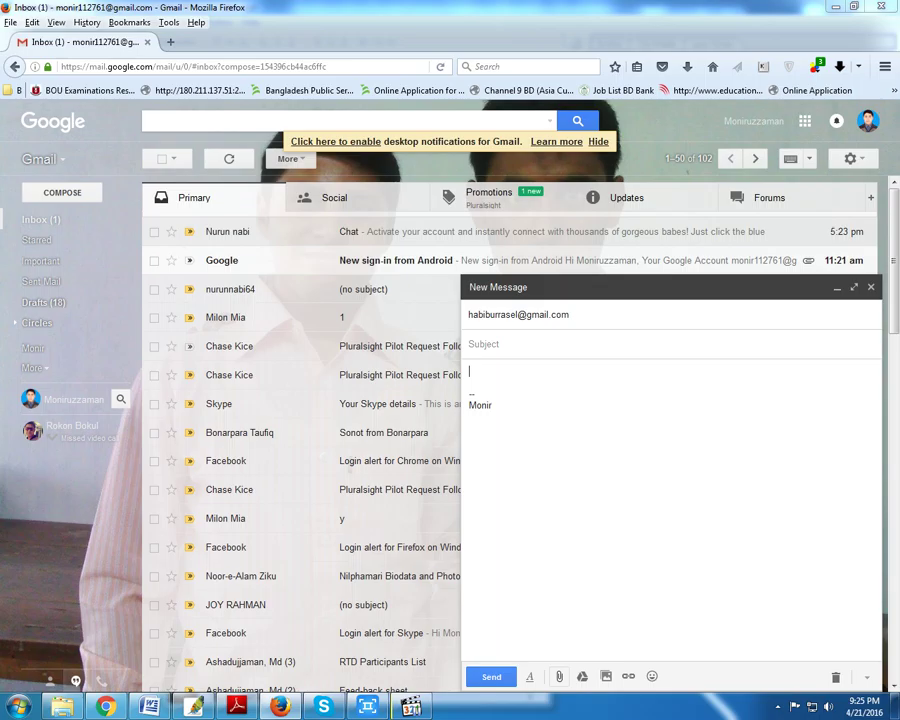
# - Attach Untitled-1, Untitled-2 and Untitled-3 copy JPEGs from E:\Monir\Working\2016 to the draft
pyautogui.click(559, 676)
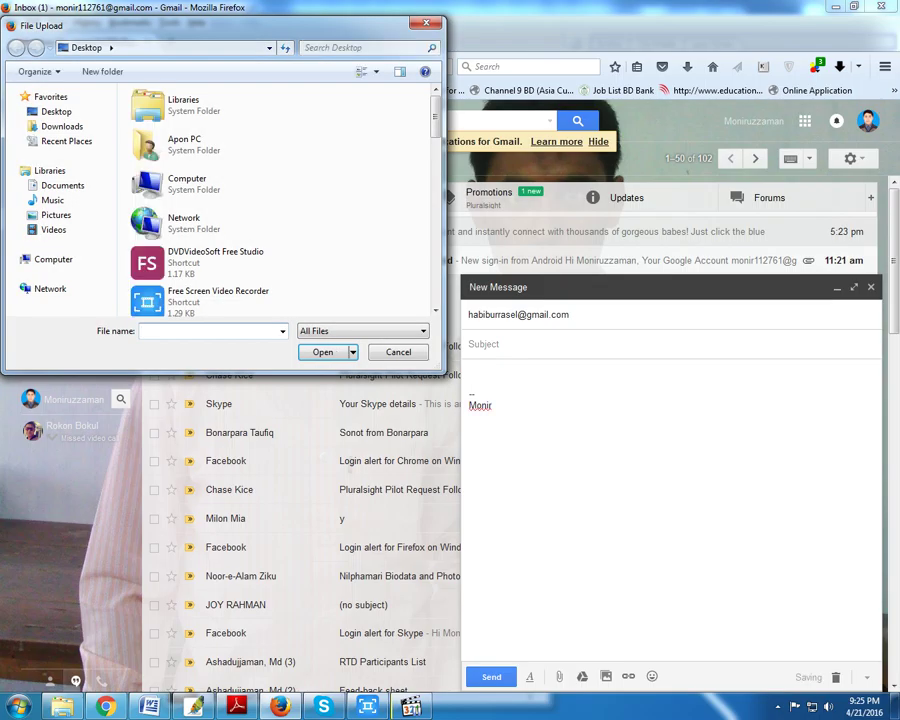
pyautogui.scroll(-6, 215, 215)
pyautogui.doubleClick(180, 255)
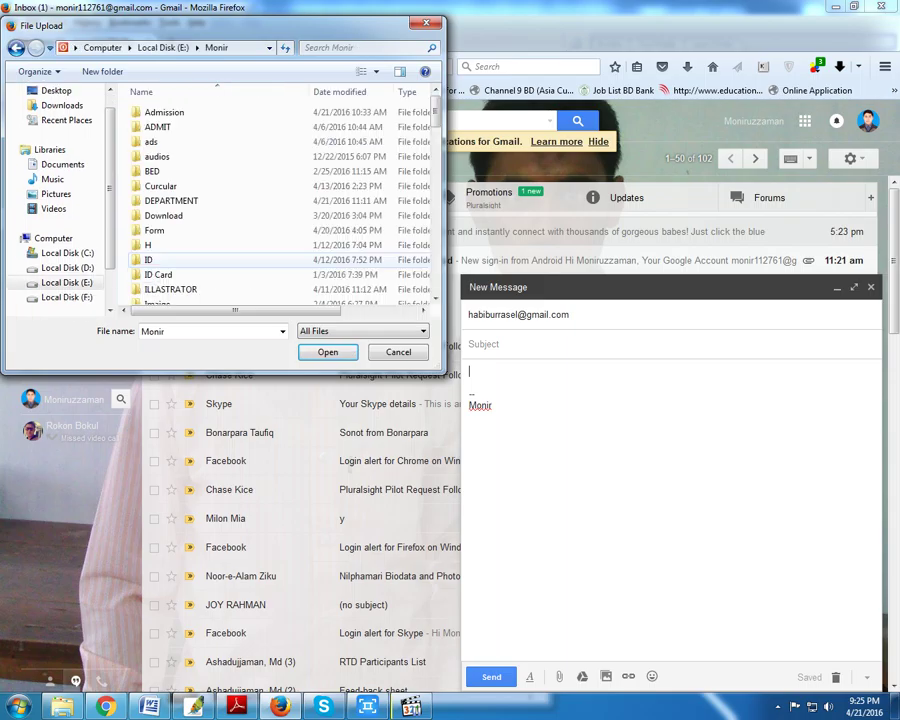
pyautogui.scroll(-5, 200, 260)
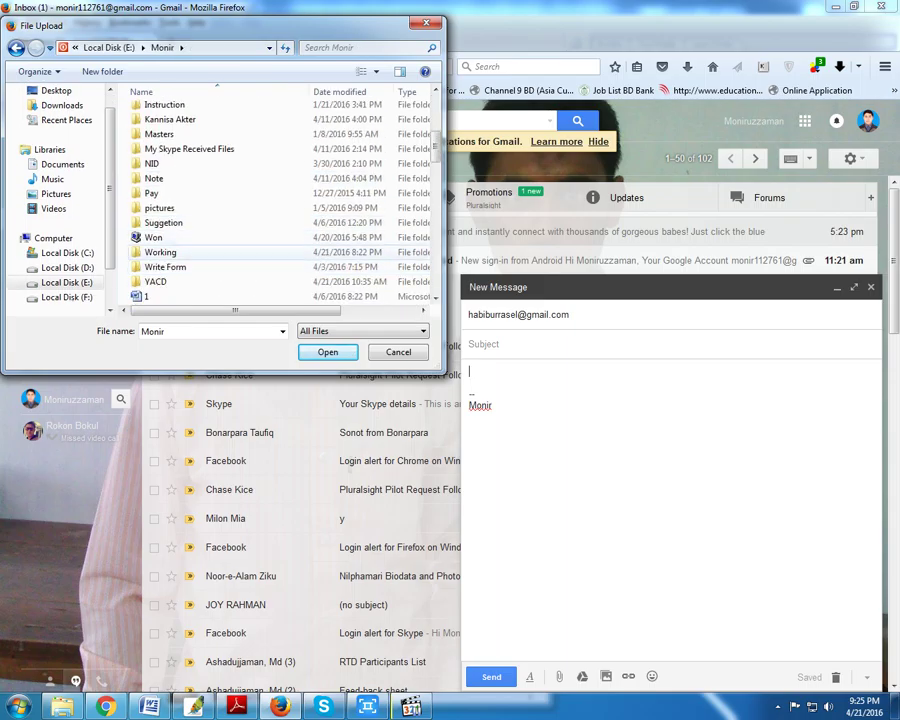
pyautogui.doubleClick(160, 252)
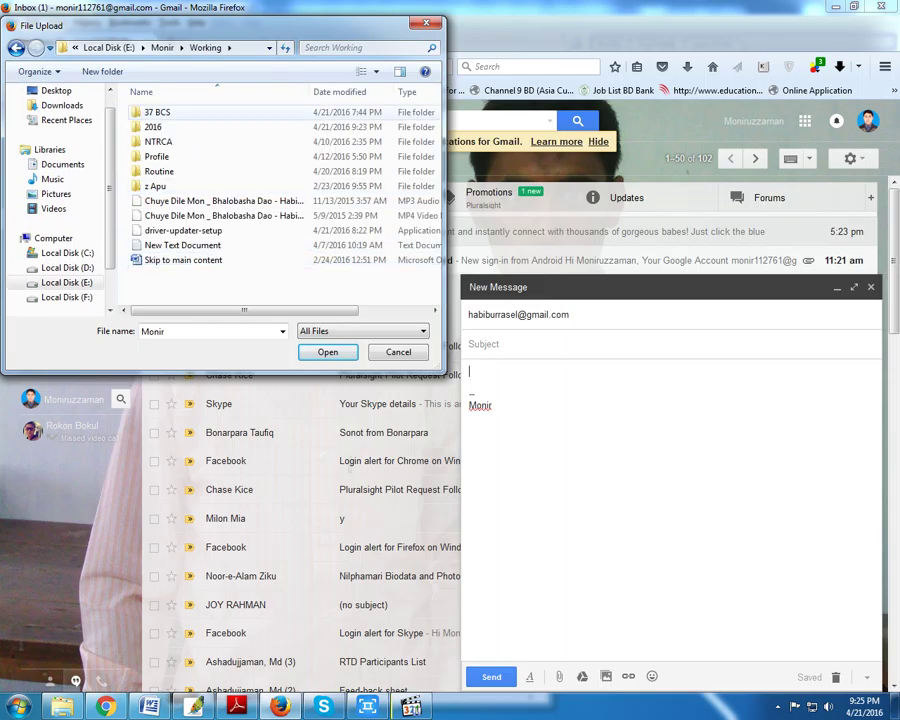
pyautogui.doubleClick(153, 127)
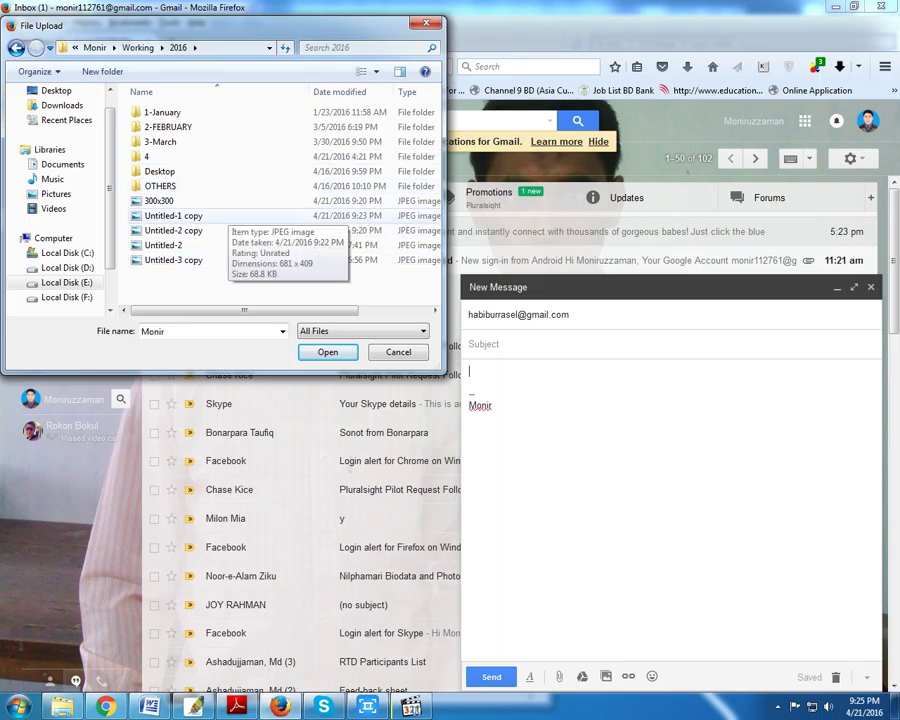
pyautogui.click(175, 215)
pyautogui.keyDown('ctrl'); pyautogui.click(174, 230); pyautogui.keyUp('ctrl')
pyautogui.keyDown('ctrl'); pyautogui.click(174, 259); pyautogui.keyUp('ctrl')
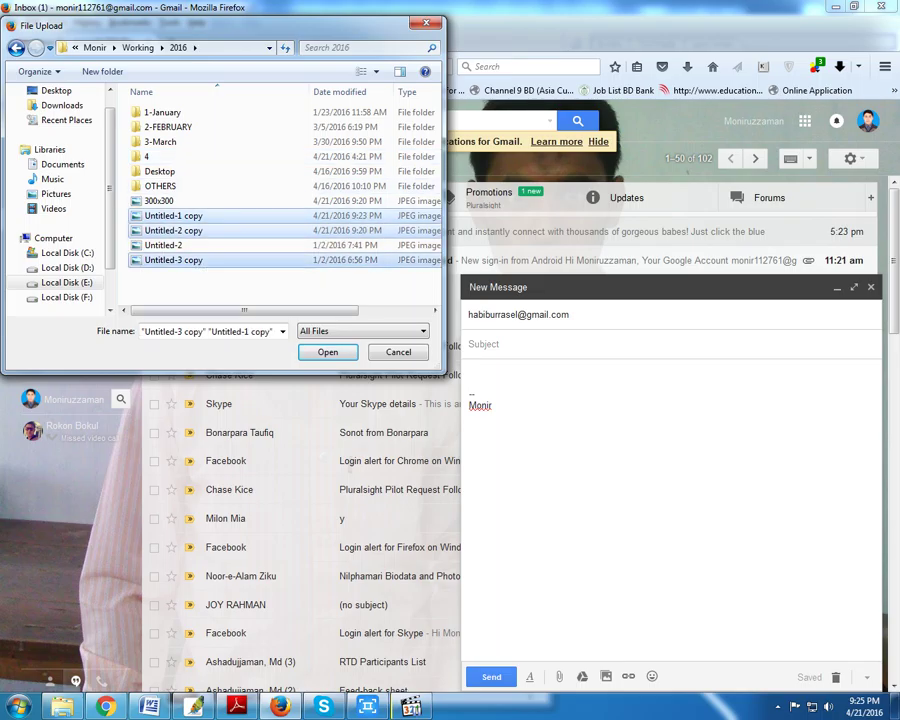
pyautogui.press('Return')
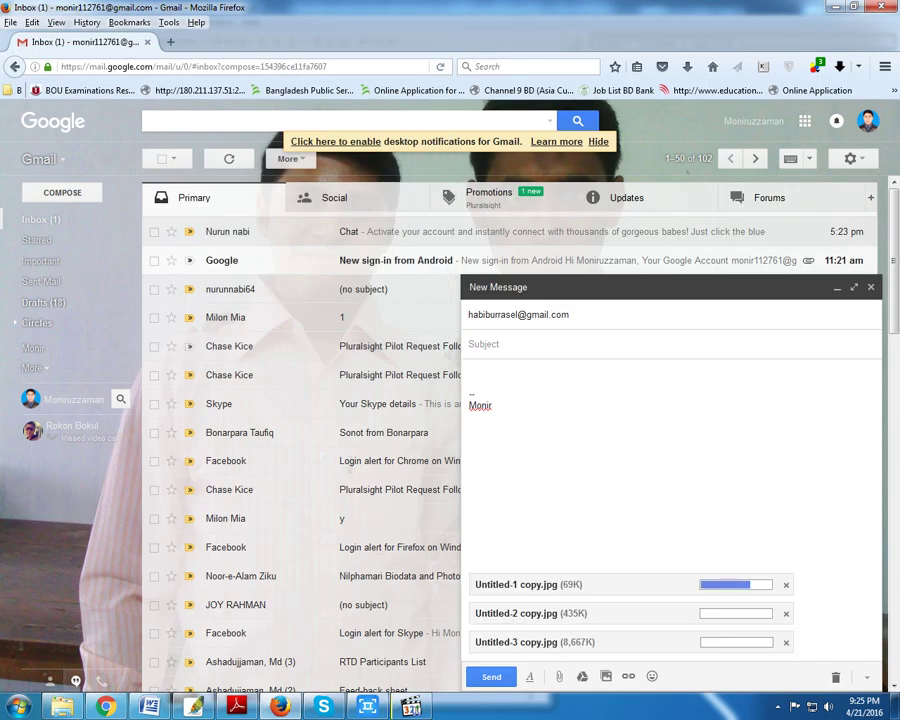
# - Enter PAYNEER as the message subject, removing the stray extra letters
pyautogui.click(470, 344)
pyautogui.write('PAY')
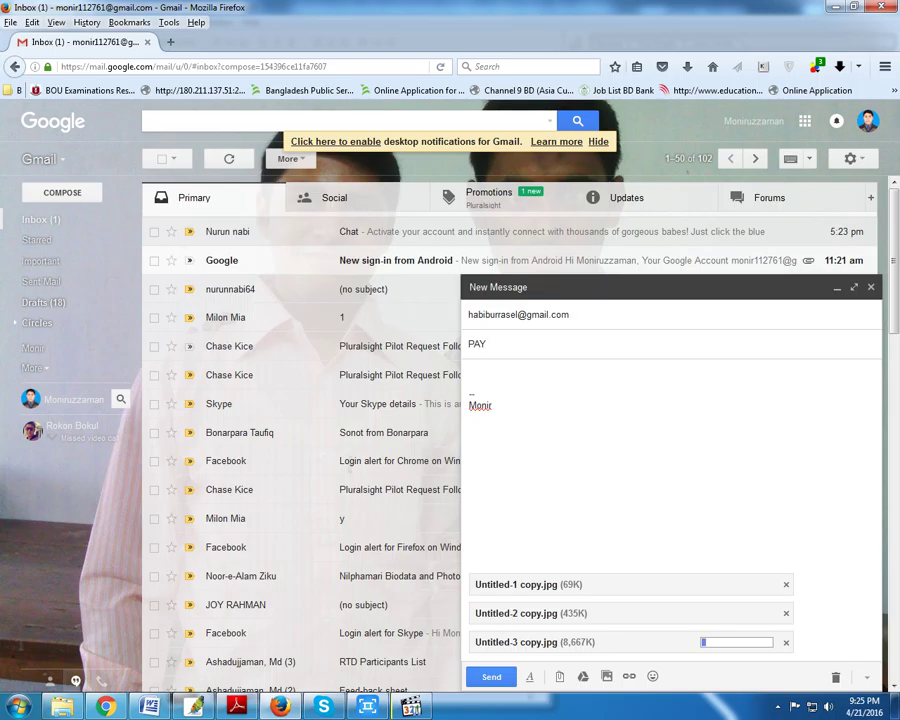
pyautogui.write('NEER CE')
pyautogui.press('BackSpace')
pyautogui.press('BackSpace')
pyautogui.press('BackSpace')
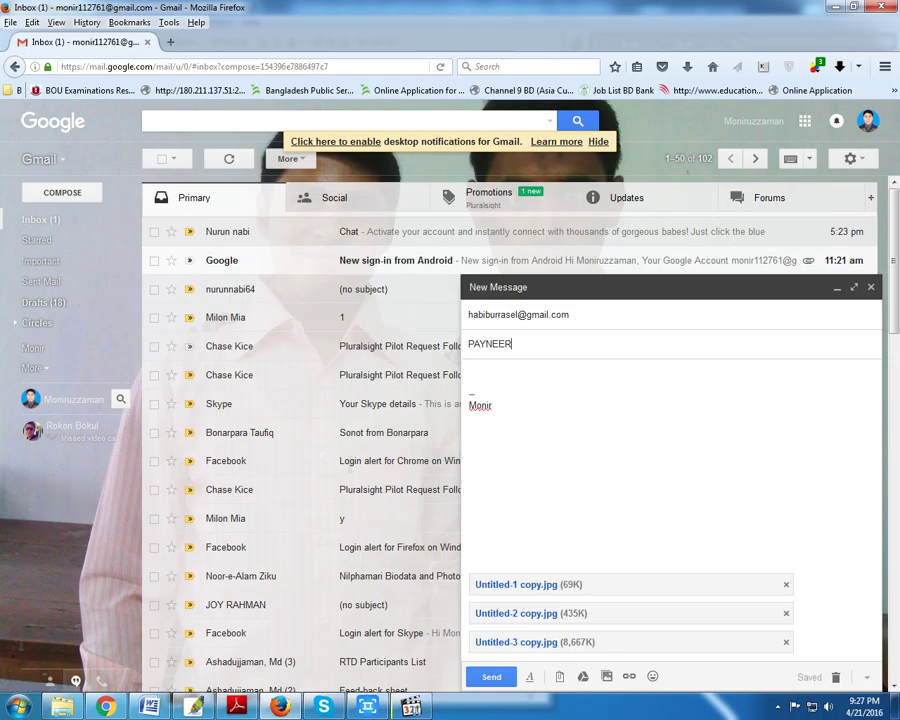
# - Send the message with Ctrl+Enter, then reveal the hidden taskbar notification icons
pyautogui.hotkey('ctrl', 'Return')
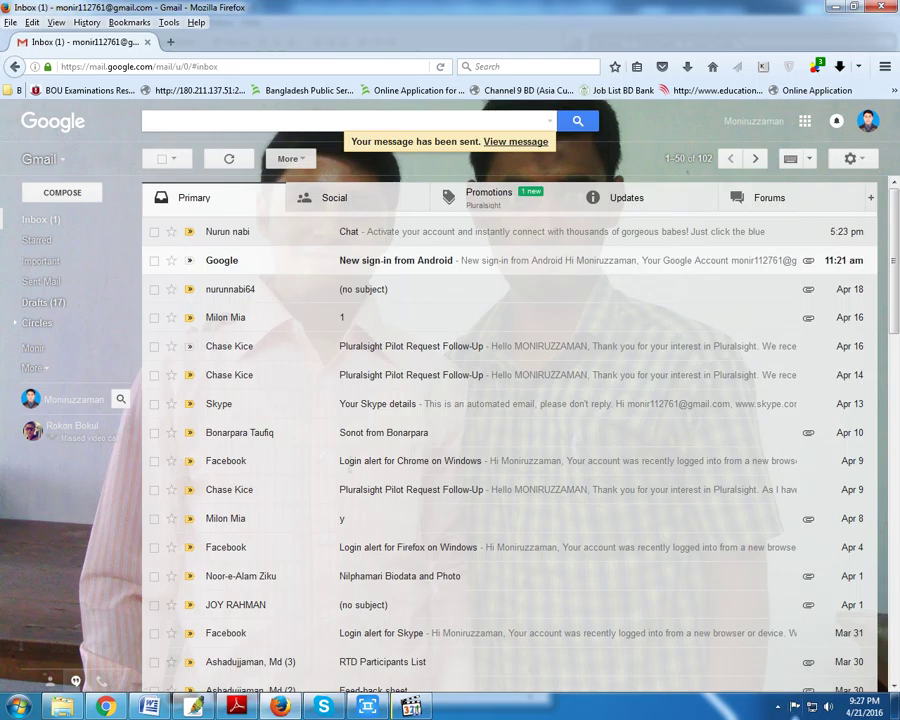
pyautogui.click(778, 706)
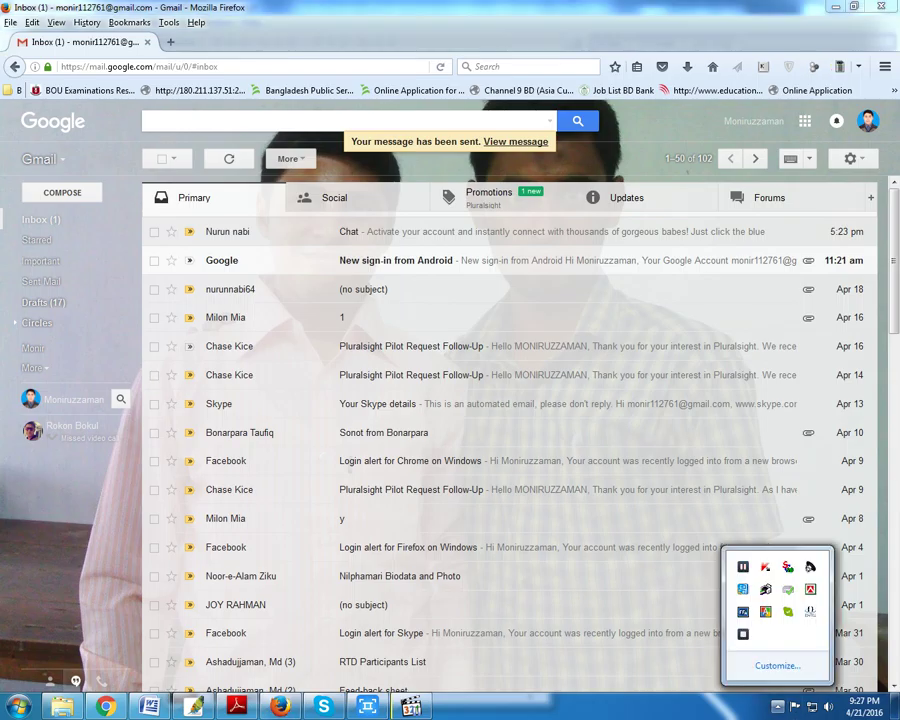